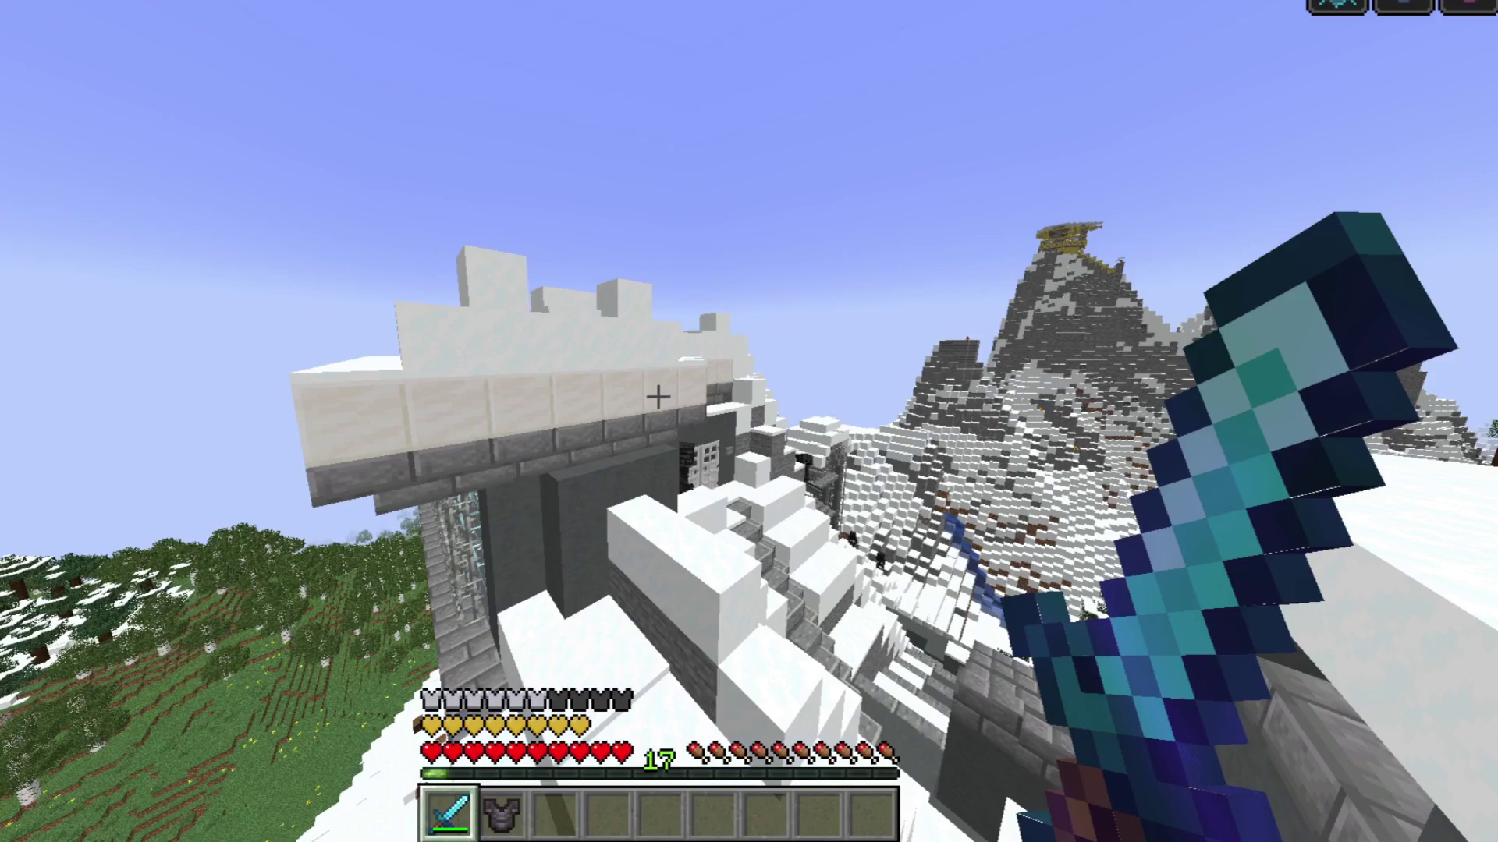
key(w)
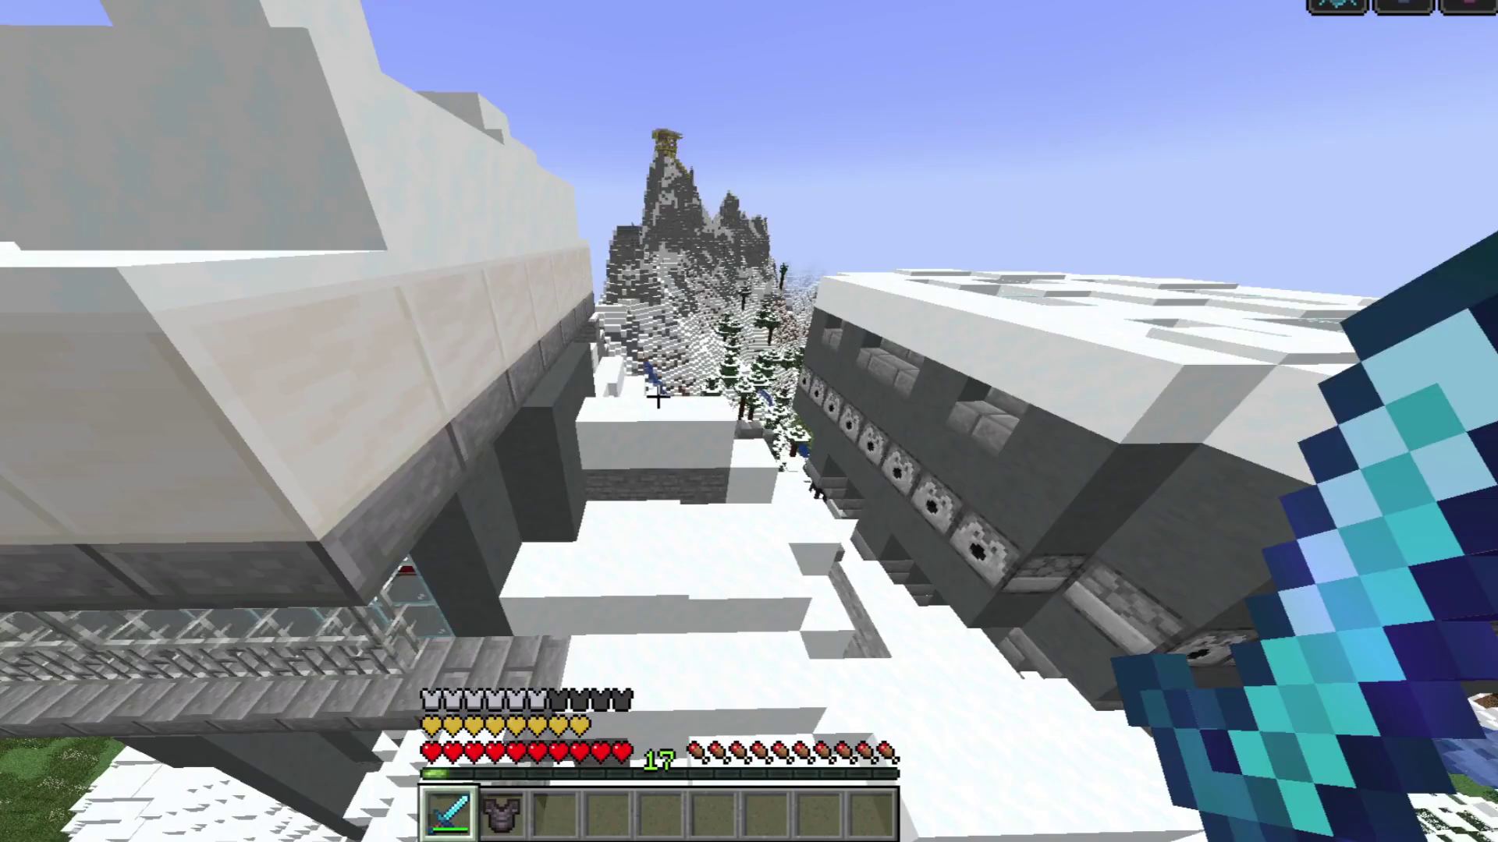
key(w)
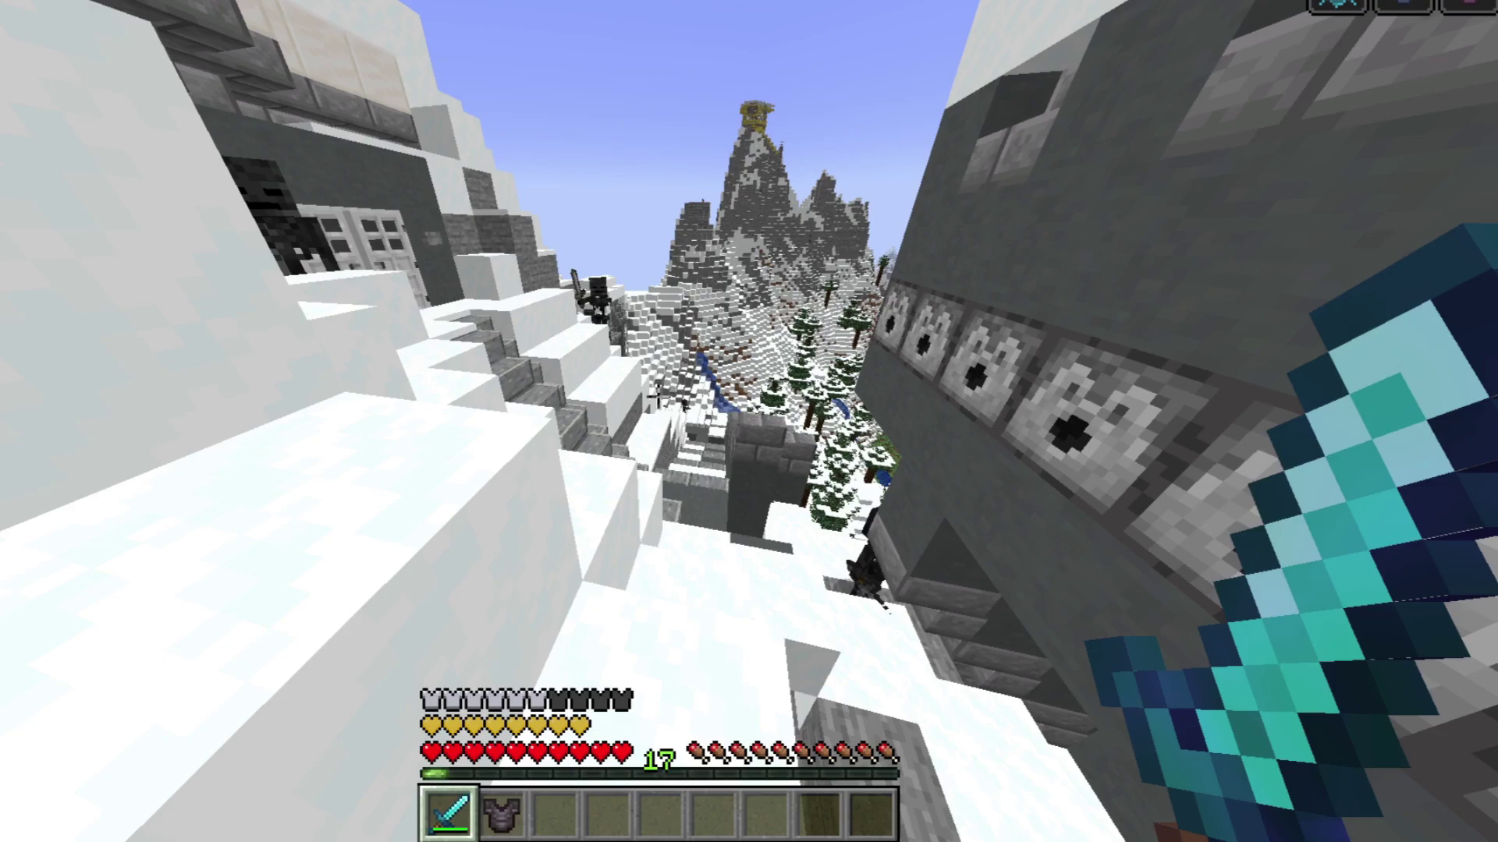
key(w)
click(658, 397)
key(F5)
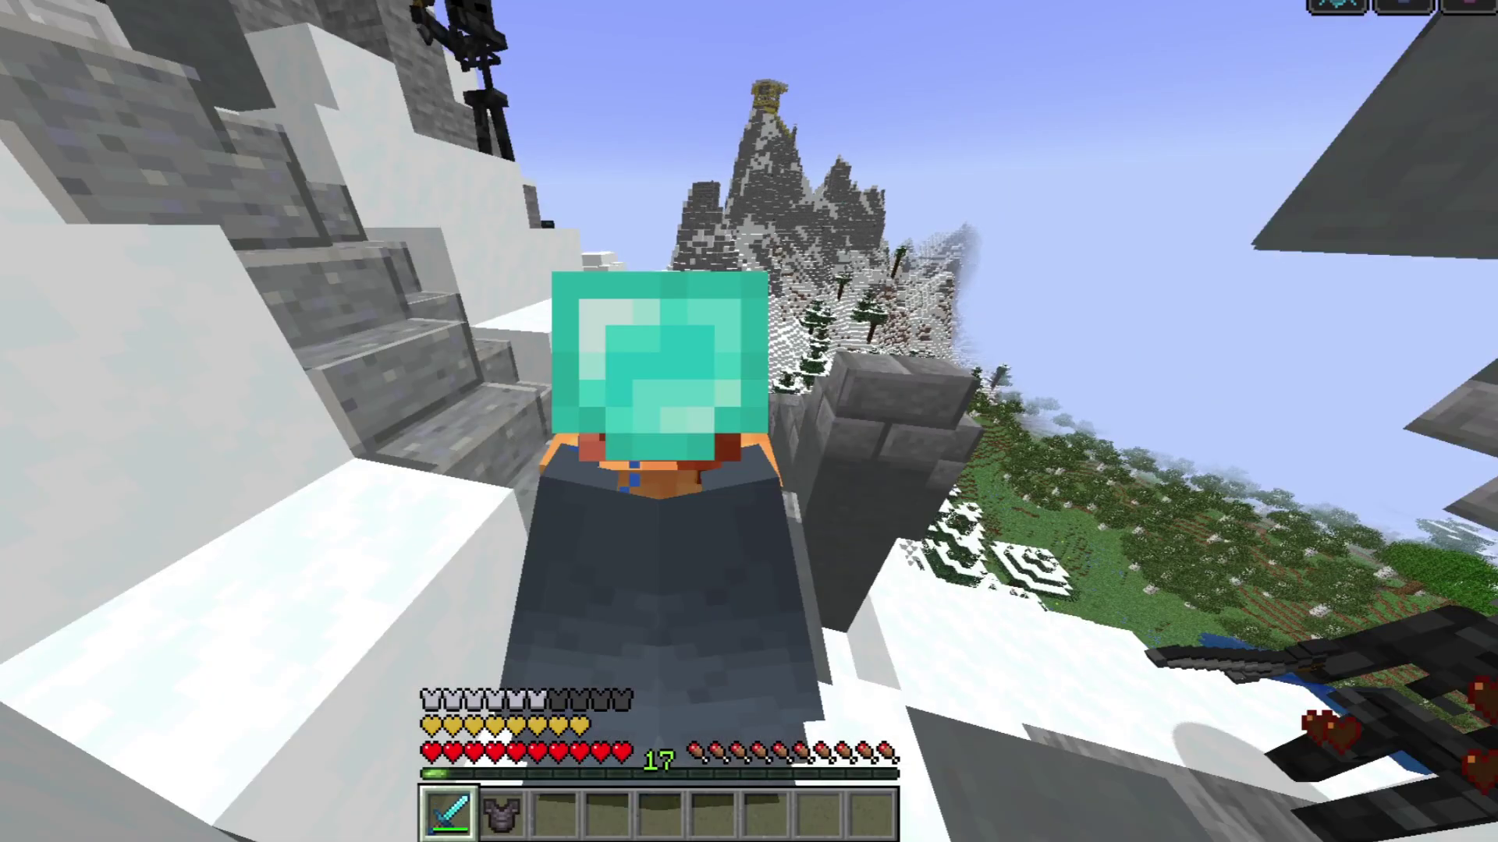
key(w)
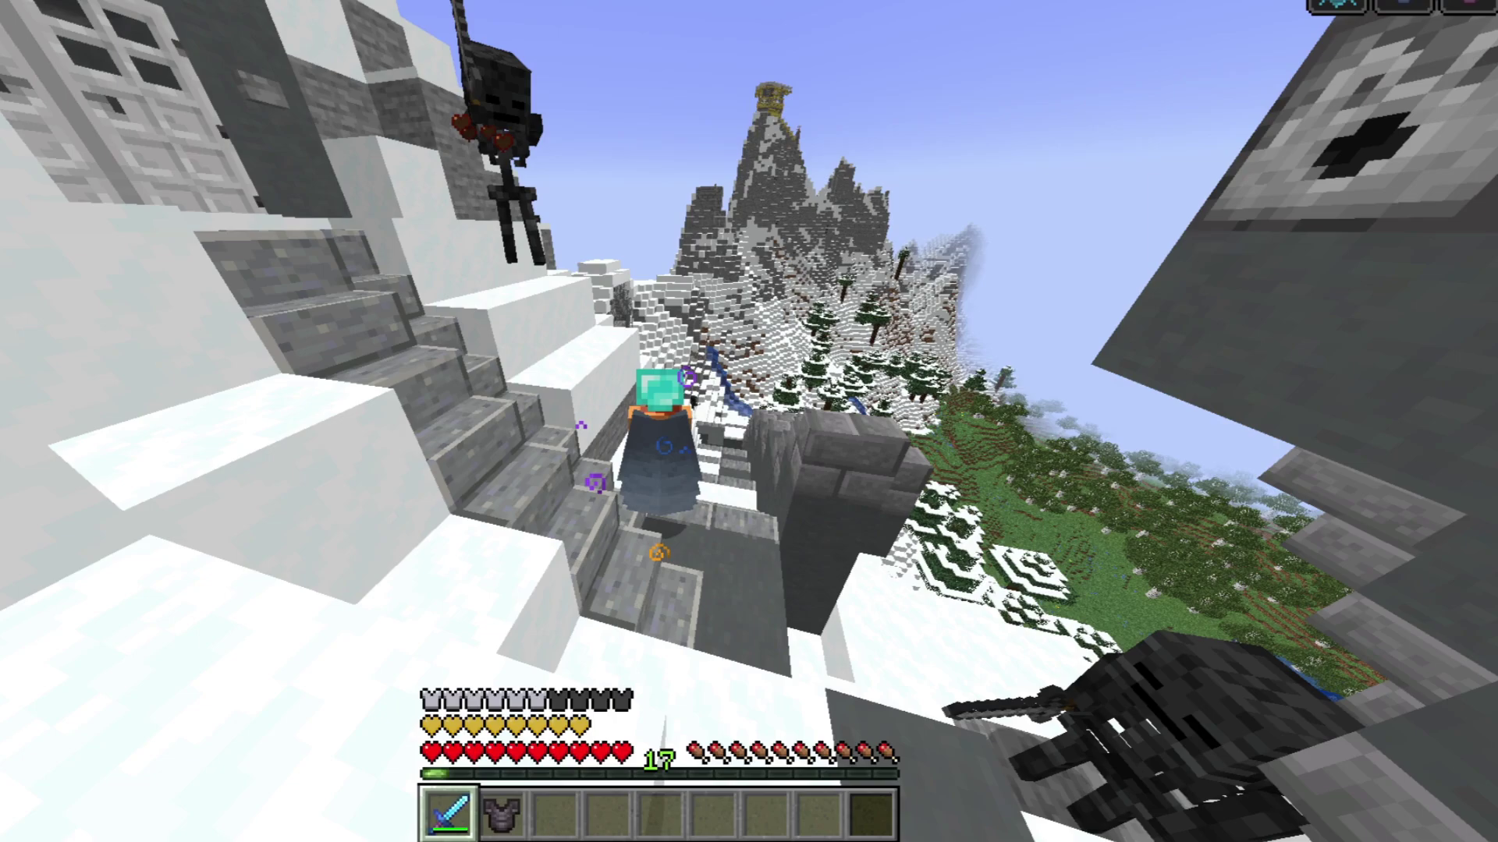
key(w)
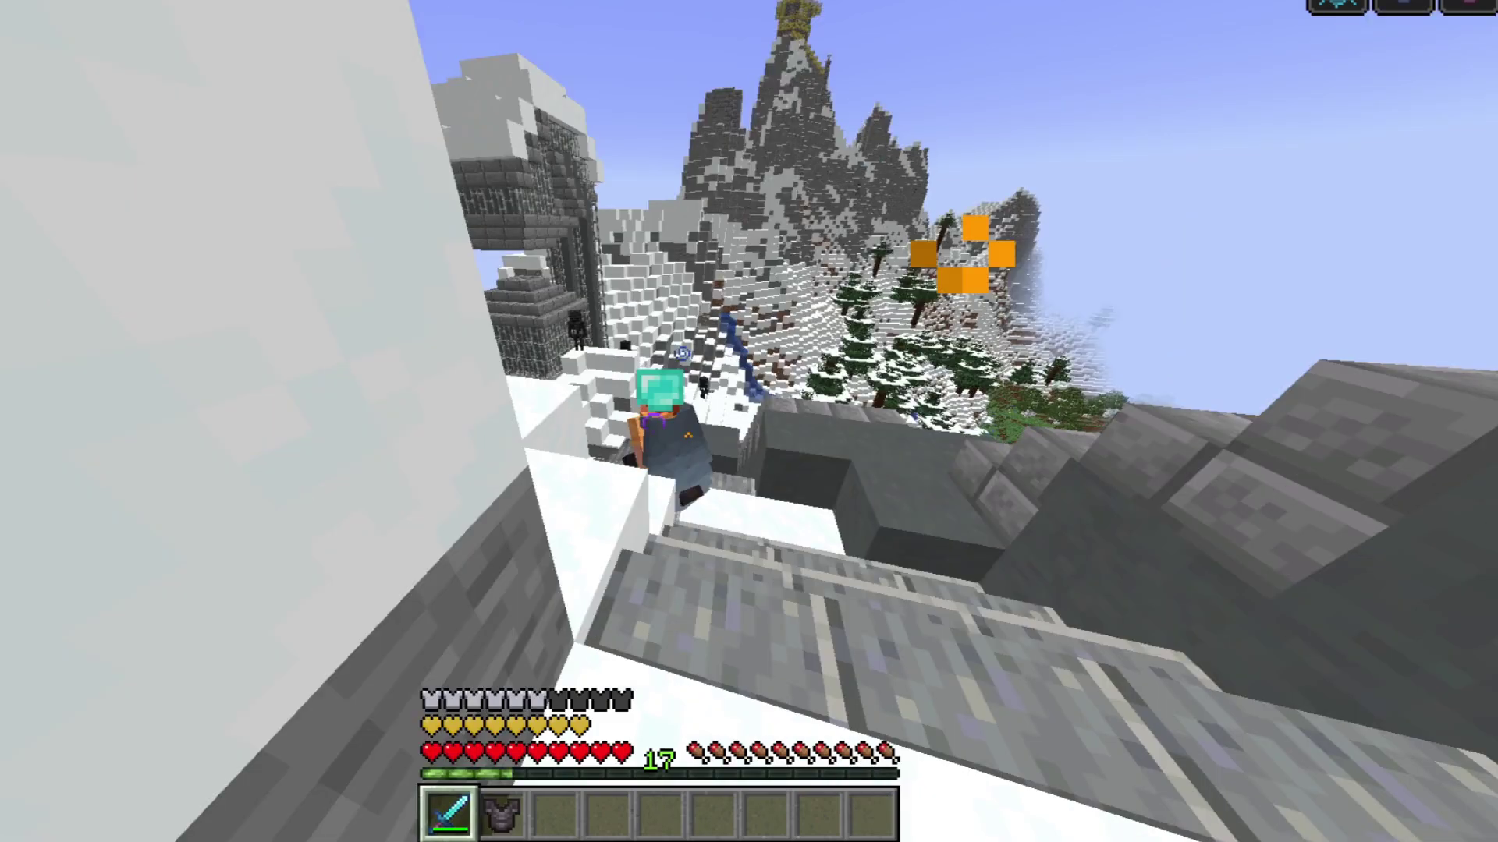
key(w)
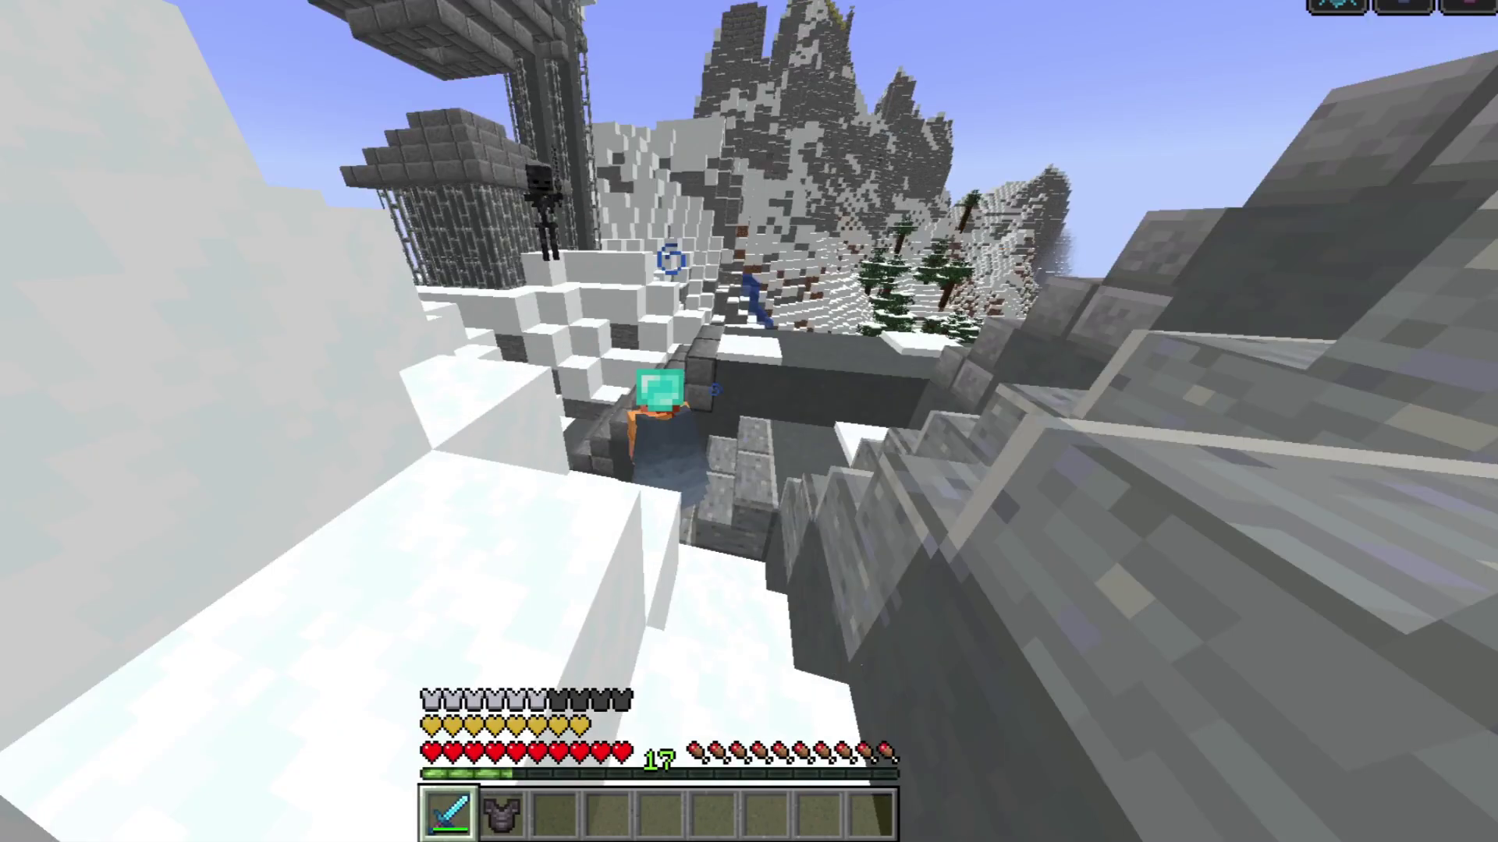
key(w)
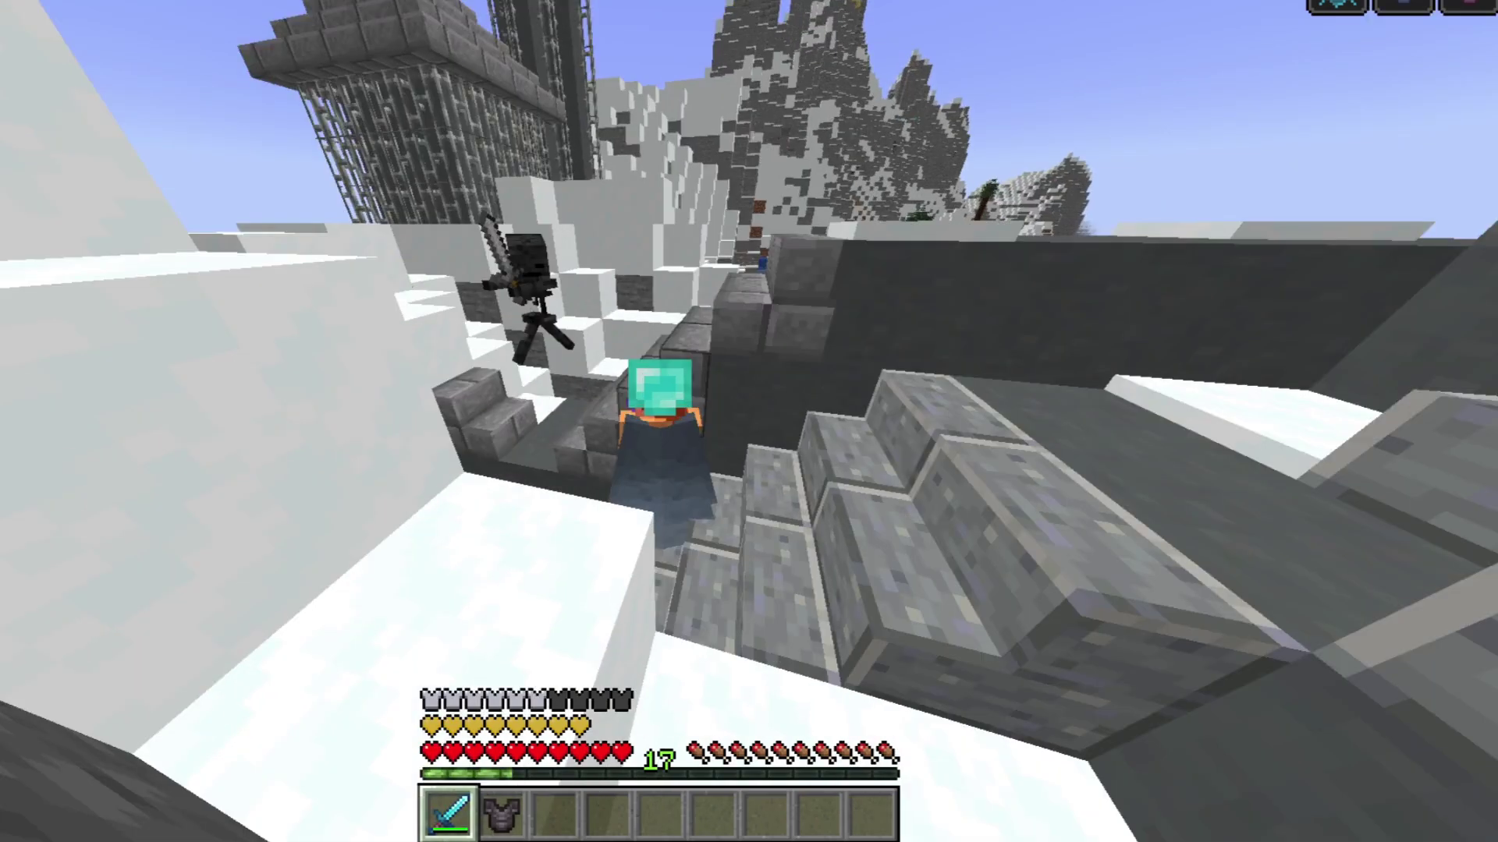
key(space)
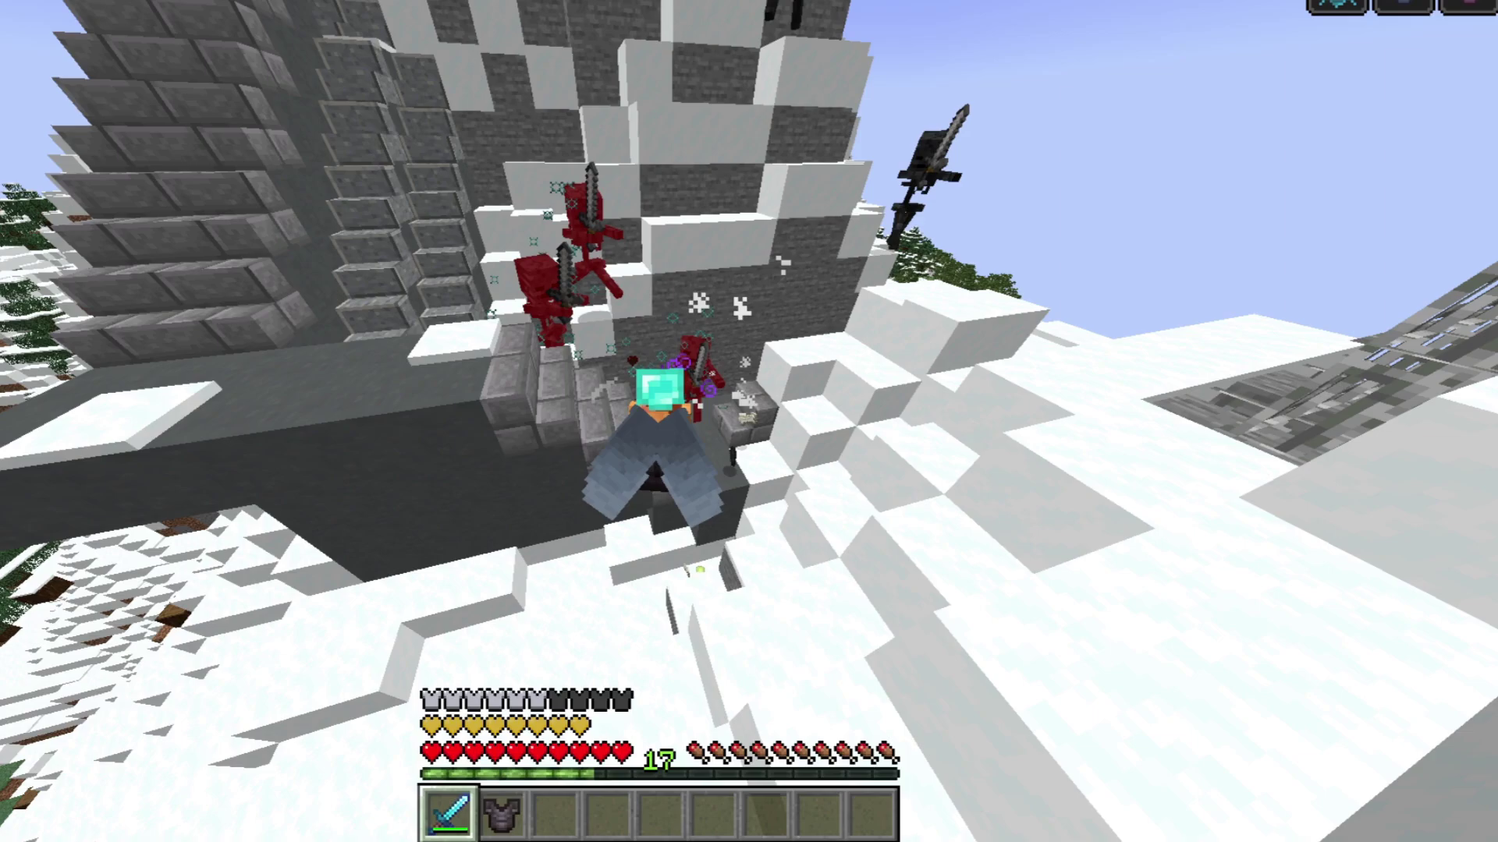
key(w)
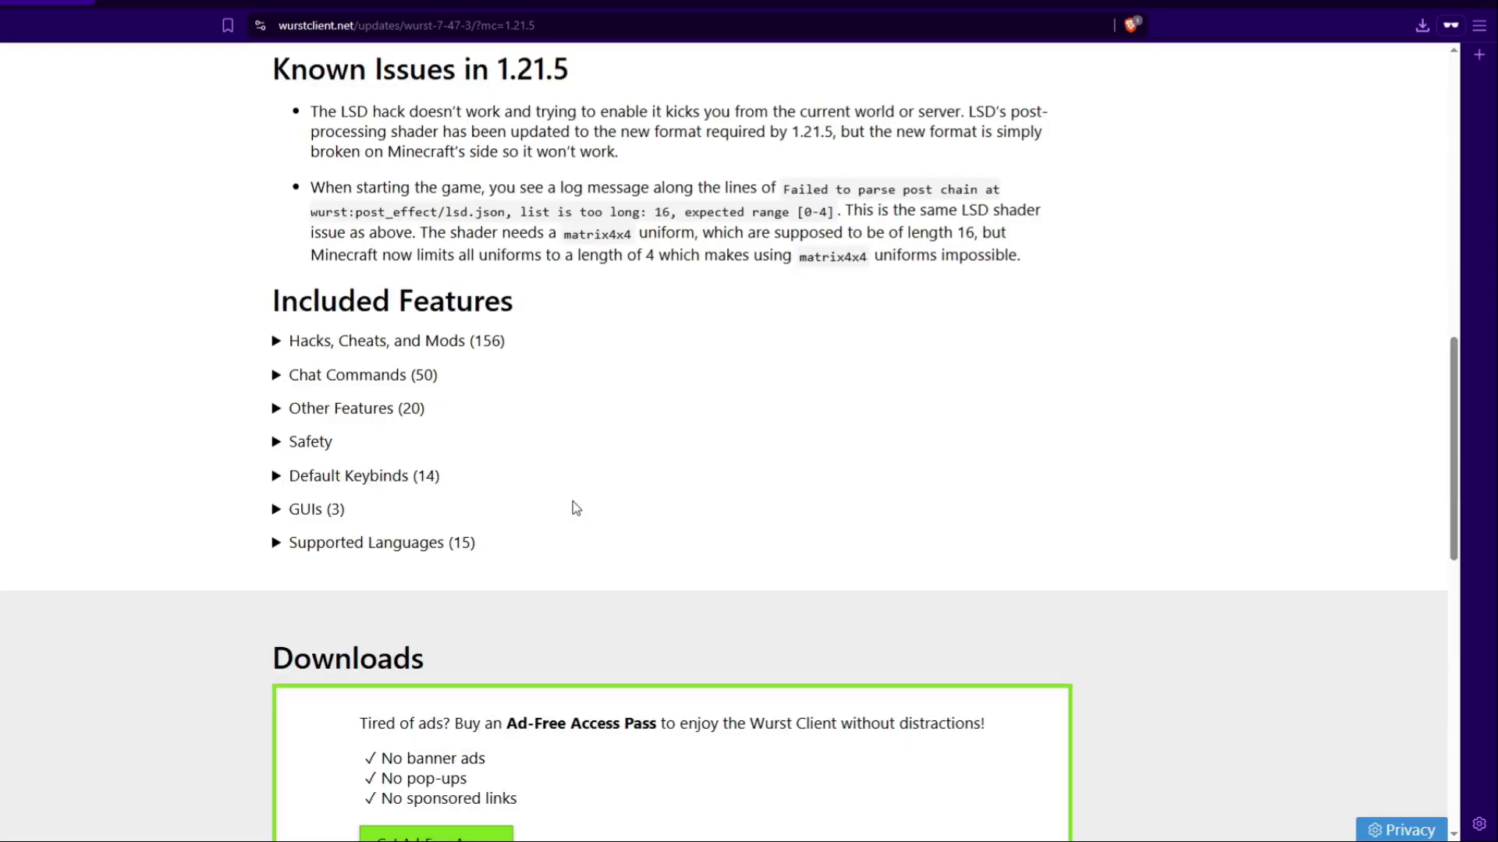
Step: Download the Wurst Client v7.47.3 jar for Minecraft 1.21.5 from wurstclient.net and save it in Downloads
scroll(581, 507, up, 12)
scroll(583, 503, down, 15)
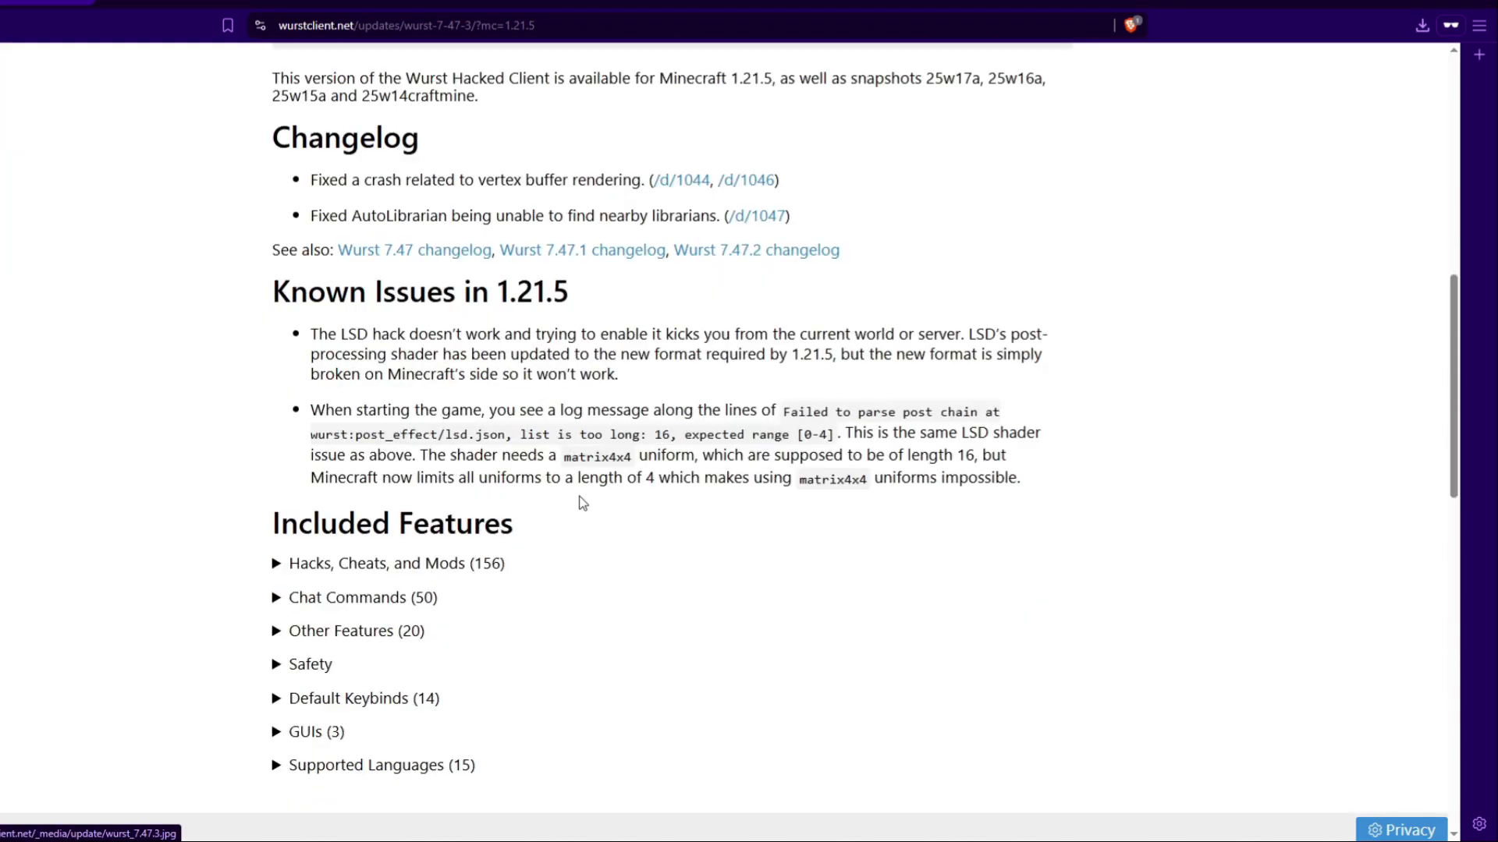
scroll(581, 504, down, 3)
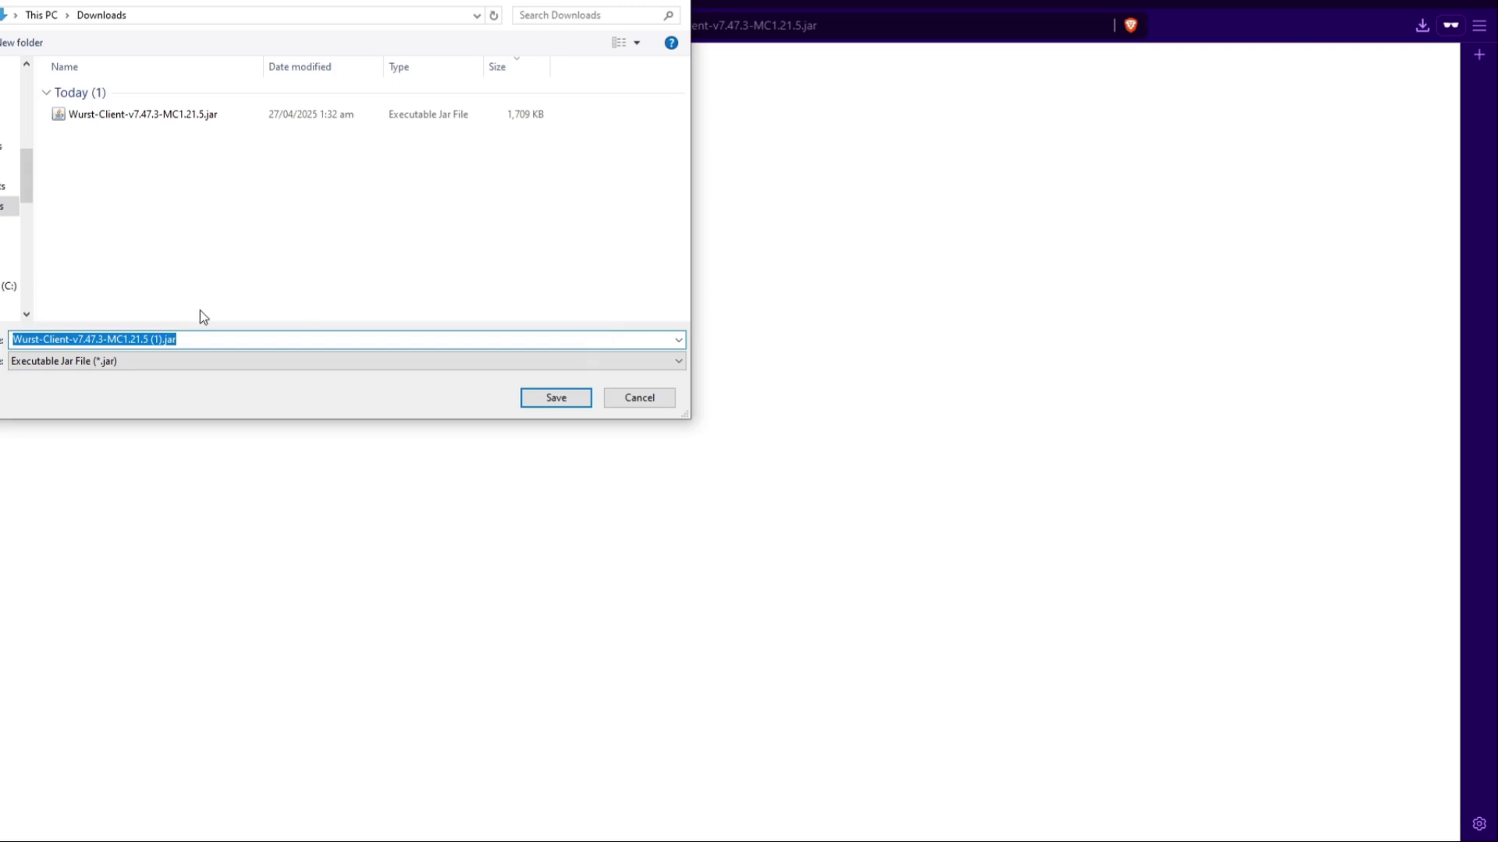
click(556, 400)
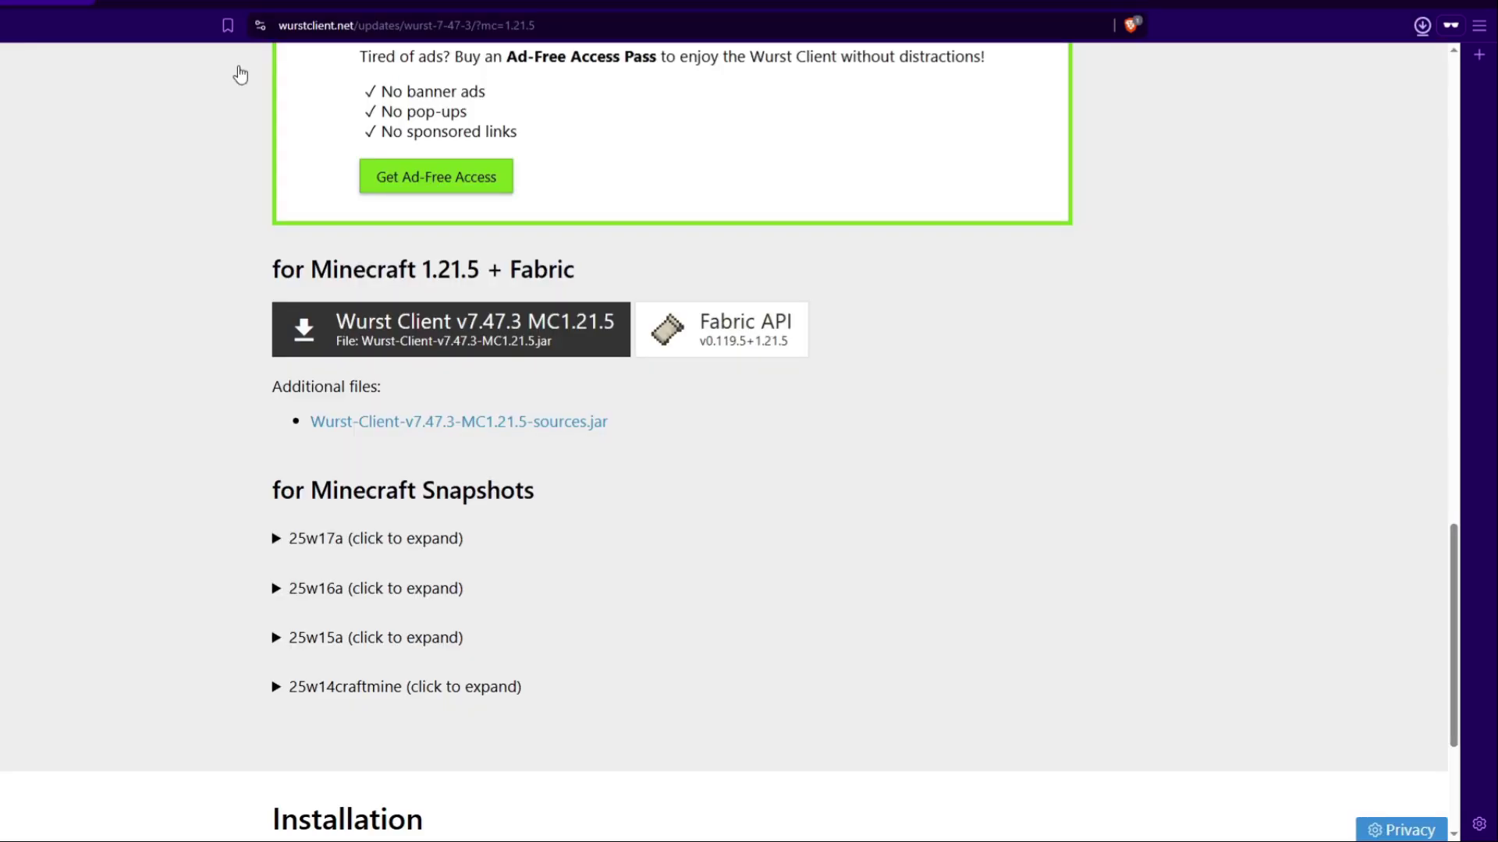
Step: Download the Windows Fabric installer from fabricmc.net and save it as fabric-installer-1.0.3.exe in Downloads
click(193, 4)
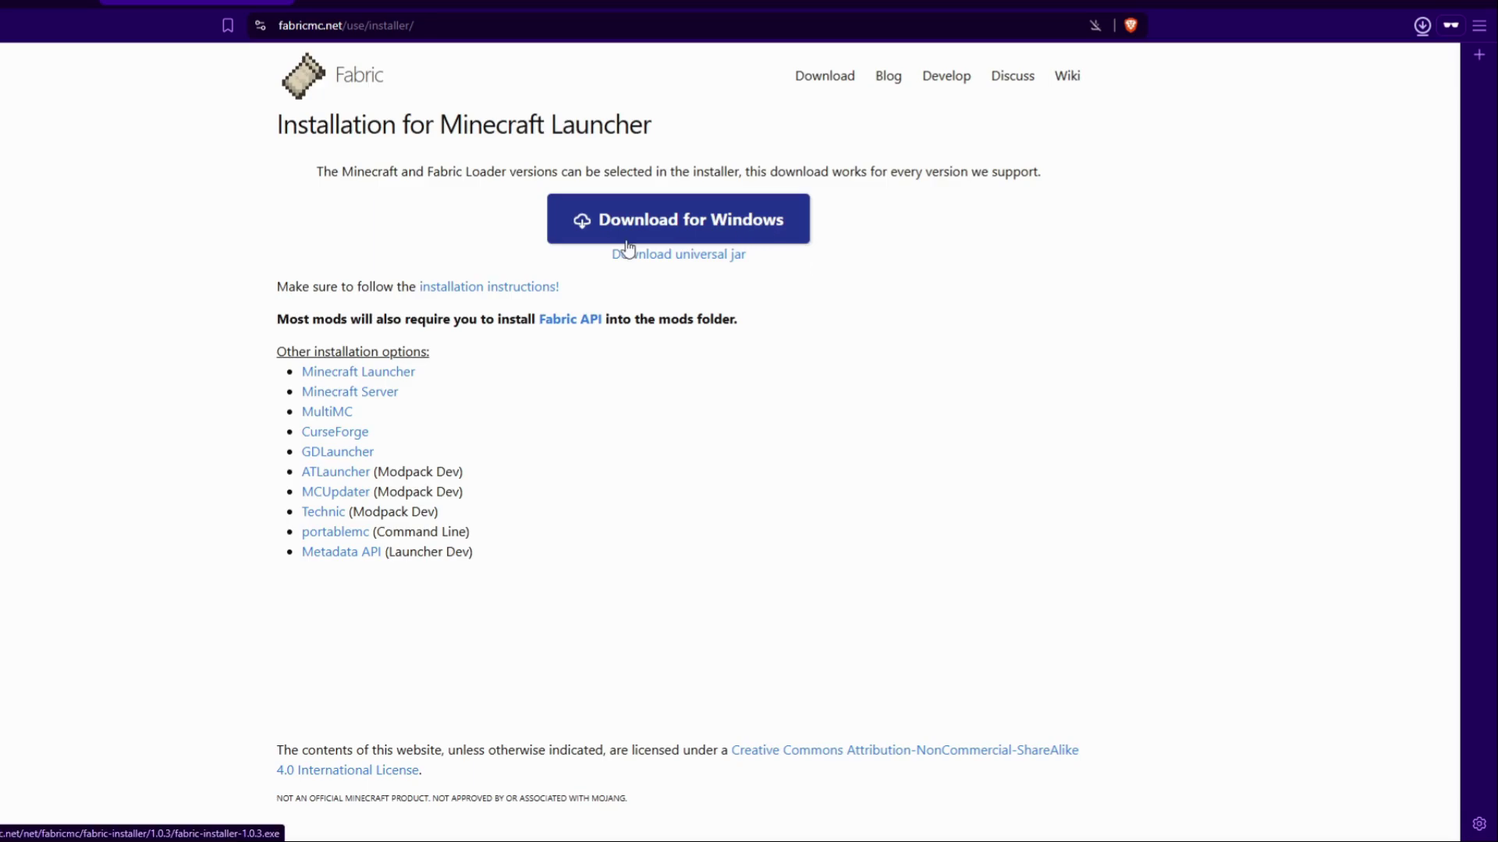
click(666, 222)
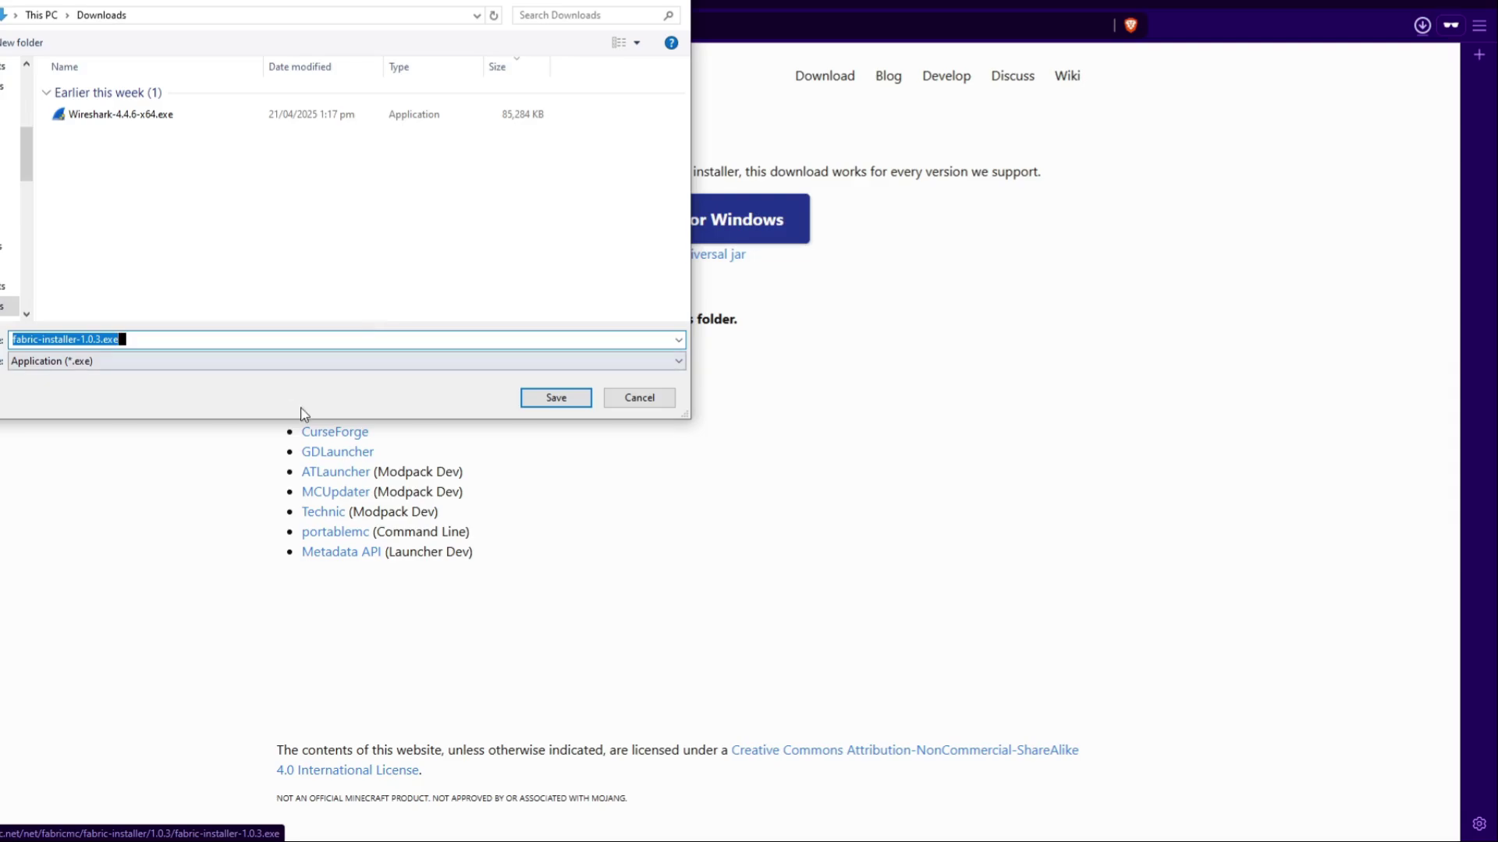
click(576, 401)
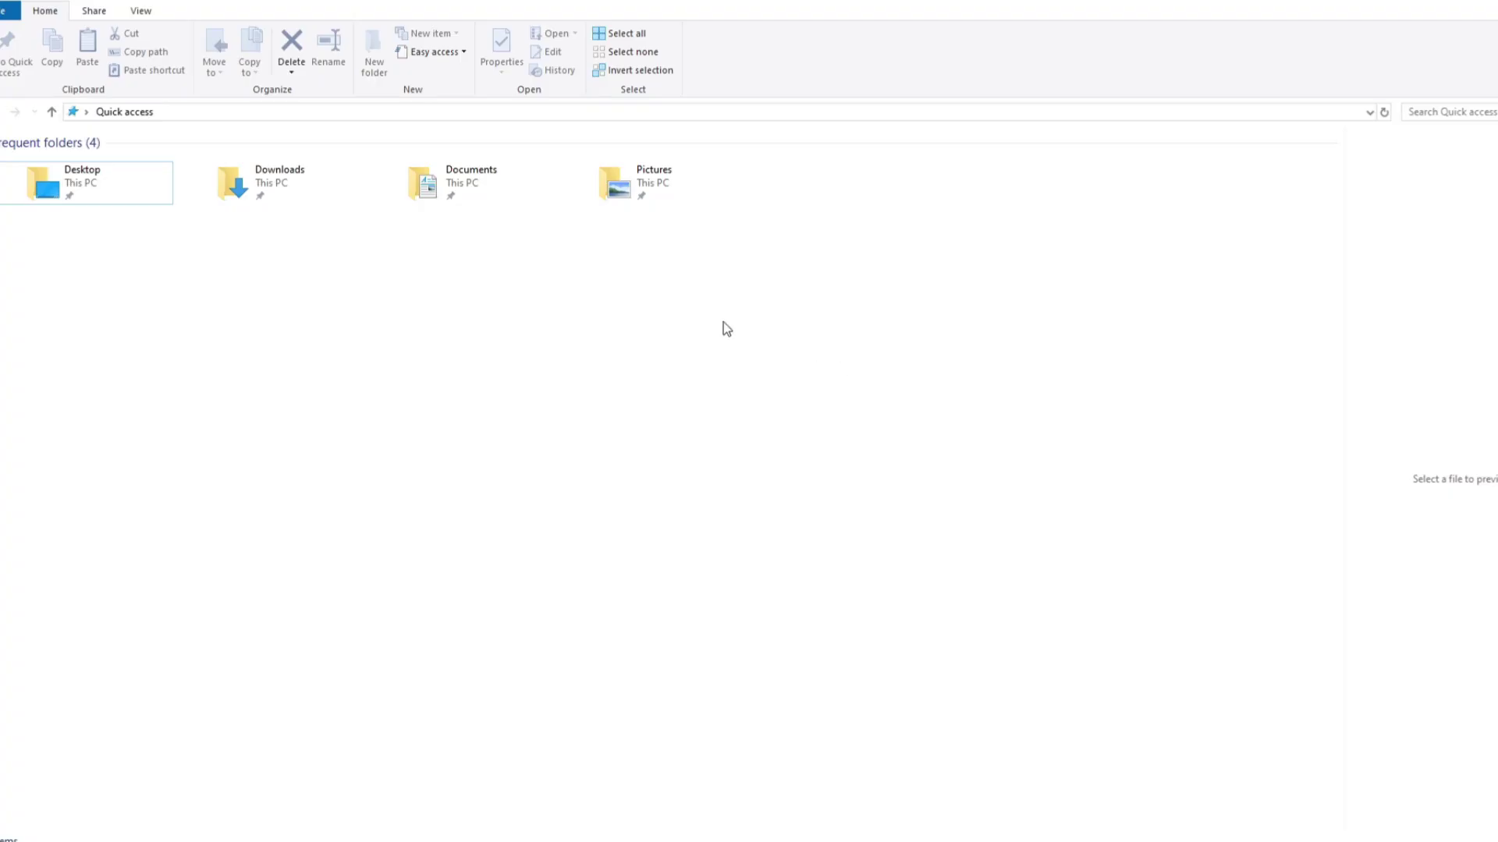
Step: Run fabric-installer-1.0.3.exe from Downloads, install Fabric Loader 0.16.14 for the Minecraft 1.21.5 client, and close the installer
double_click(291, 187)
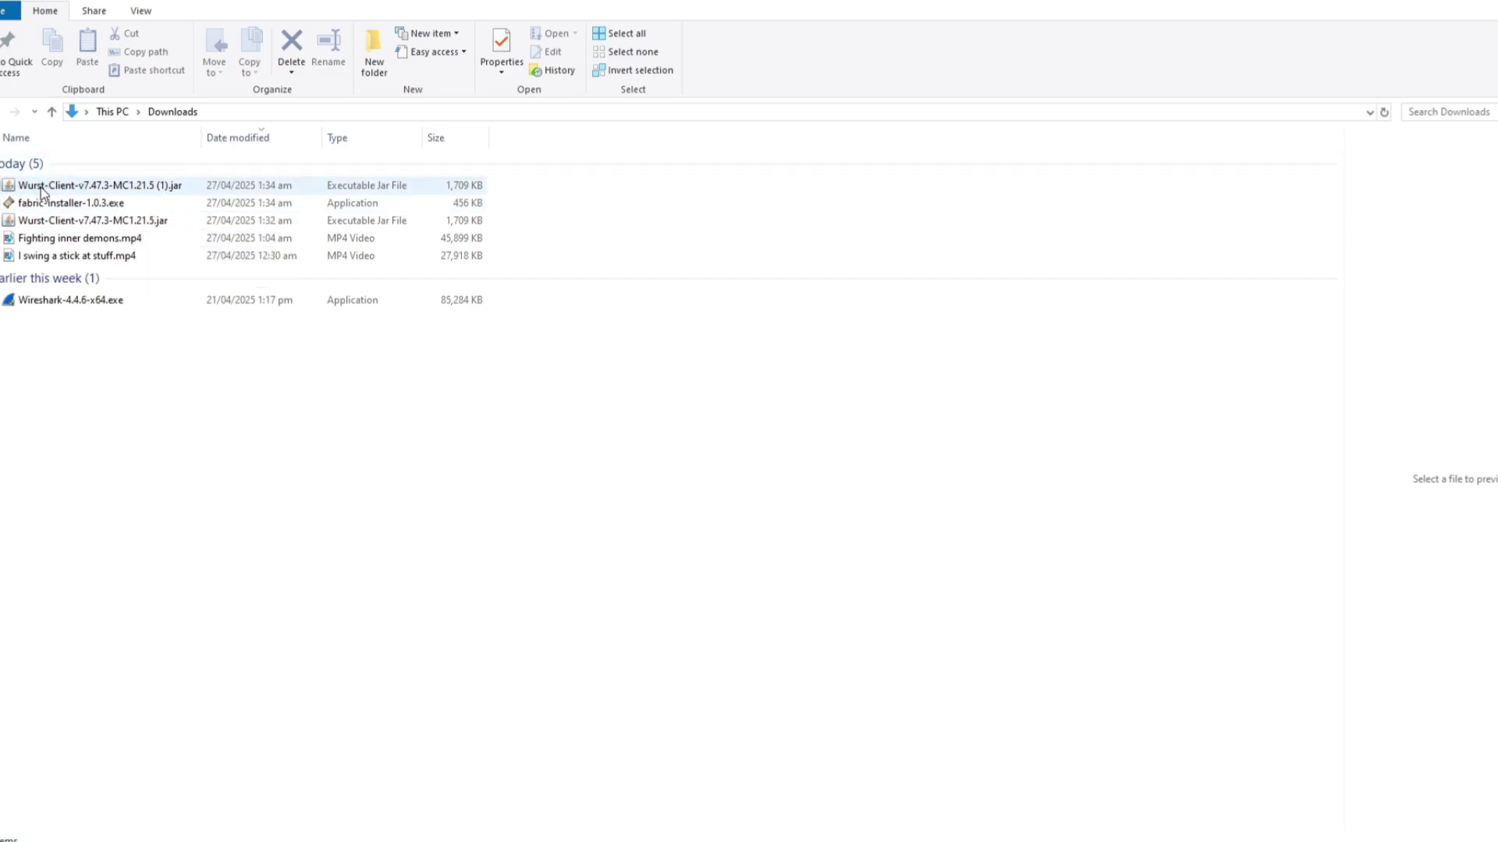
double_click(74, 203)
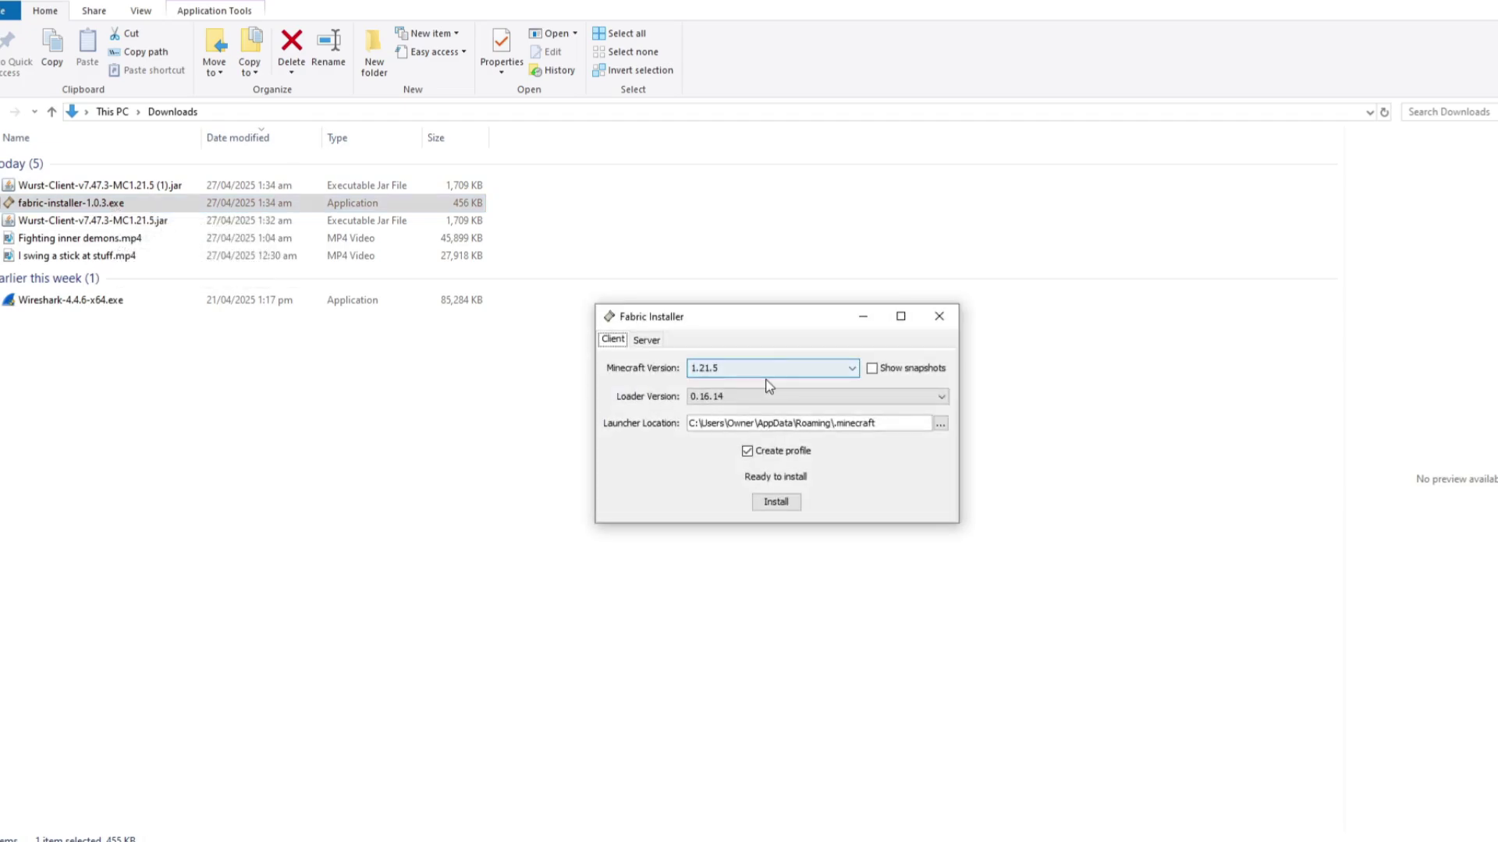
click(787, 507)
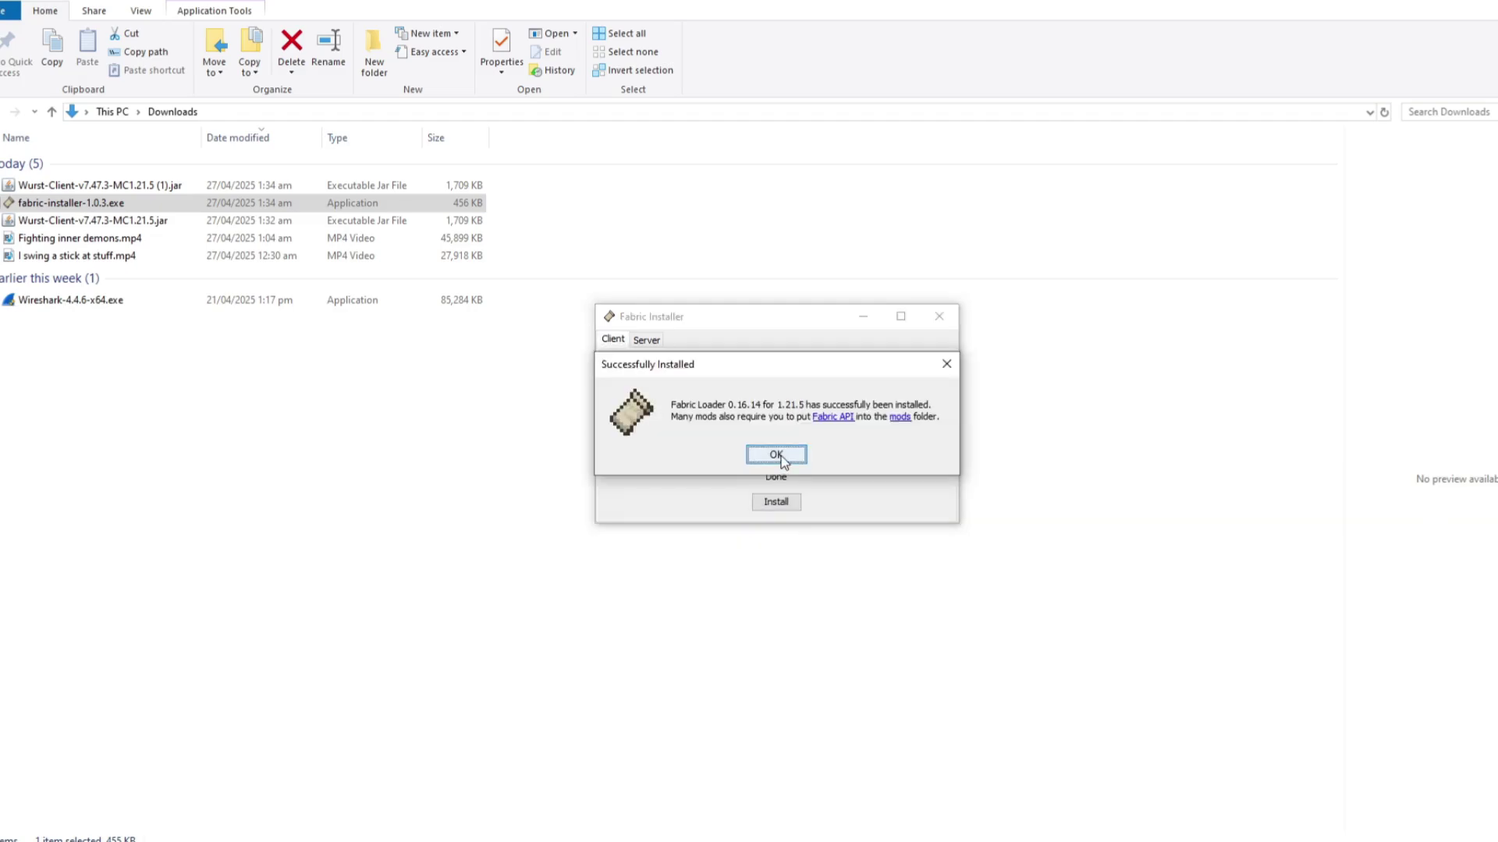
click(783, 456)
click(939, 316)
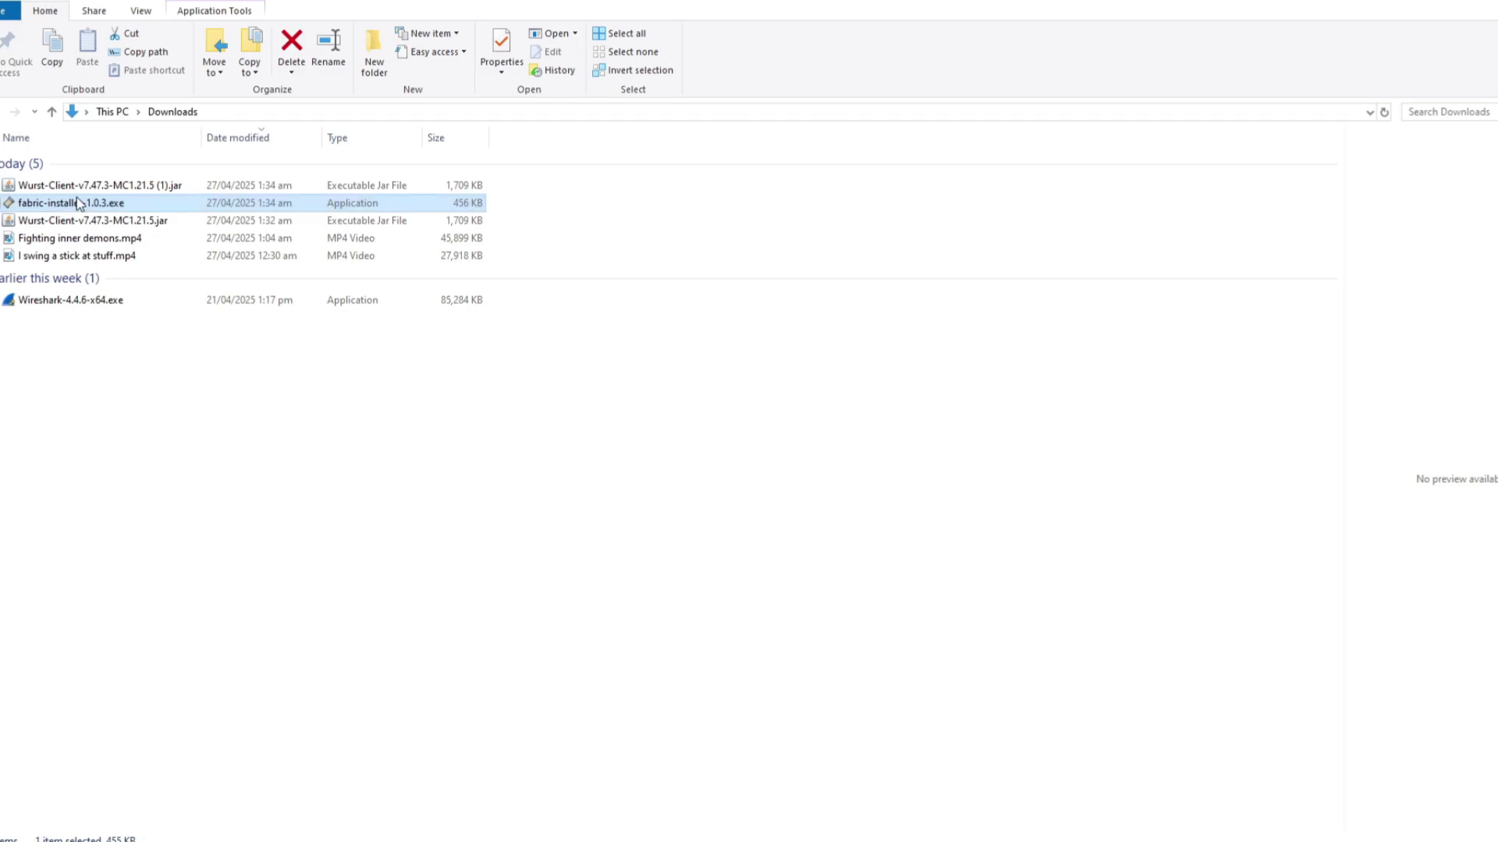
Step: Delete the Fabric installer, the older Wurst-Client-v7.47.3-MC1.21.5.jar and the two MP4 videos from Downloads
drag(503, 221, 457, 249)
drag(506, 205, 461, 261)
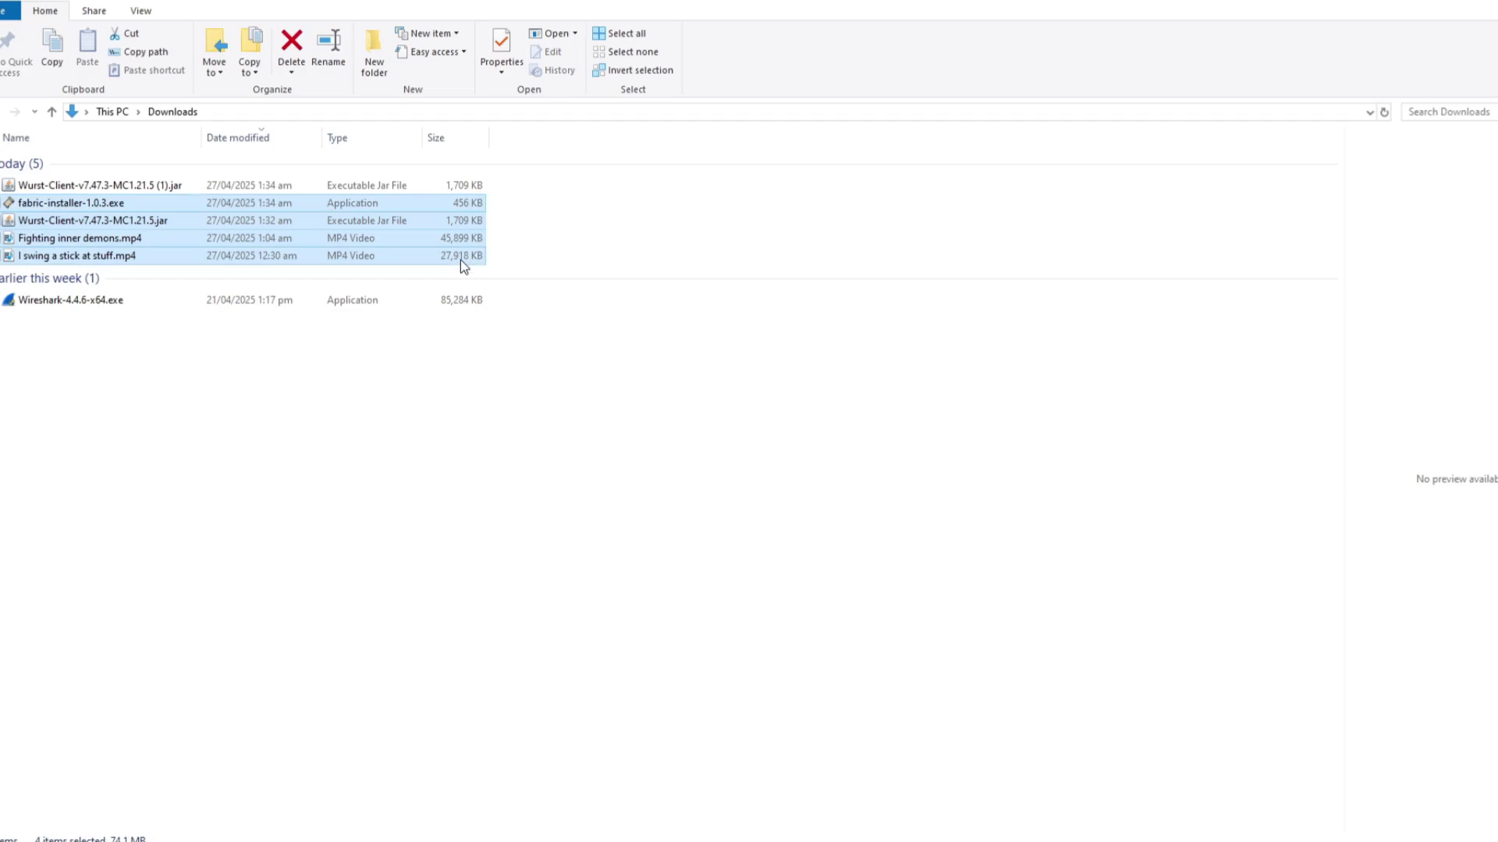
key(Delete)
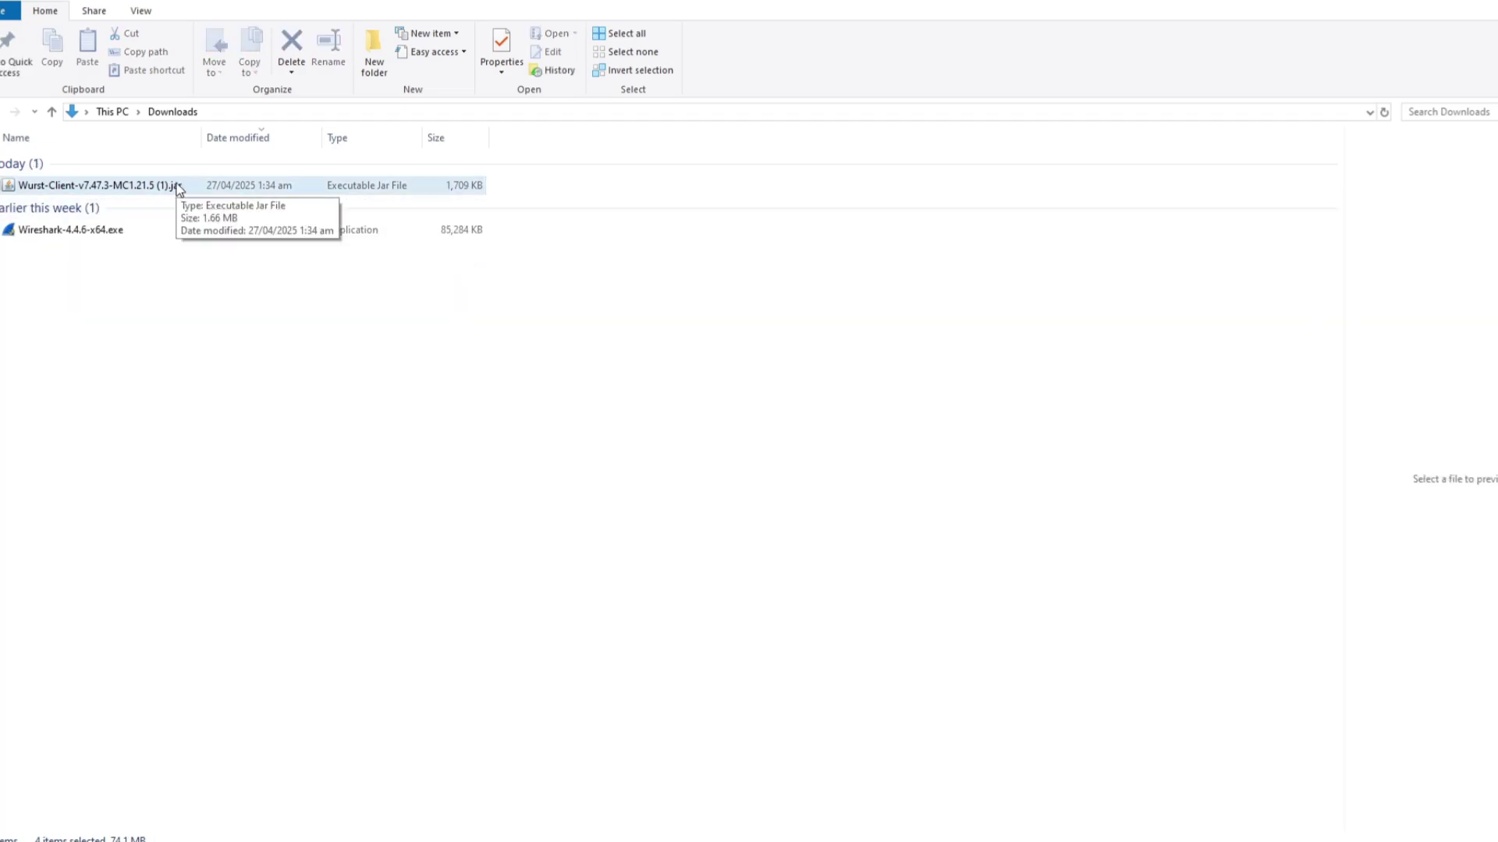
Step: Open the .minecraft mods folder through %appdata% and move the Wurst Client jar into it from Downloads
key(super+r)
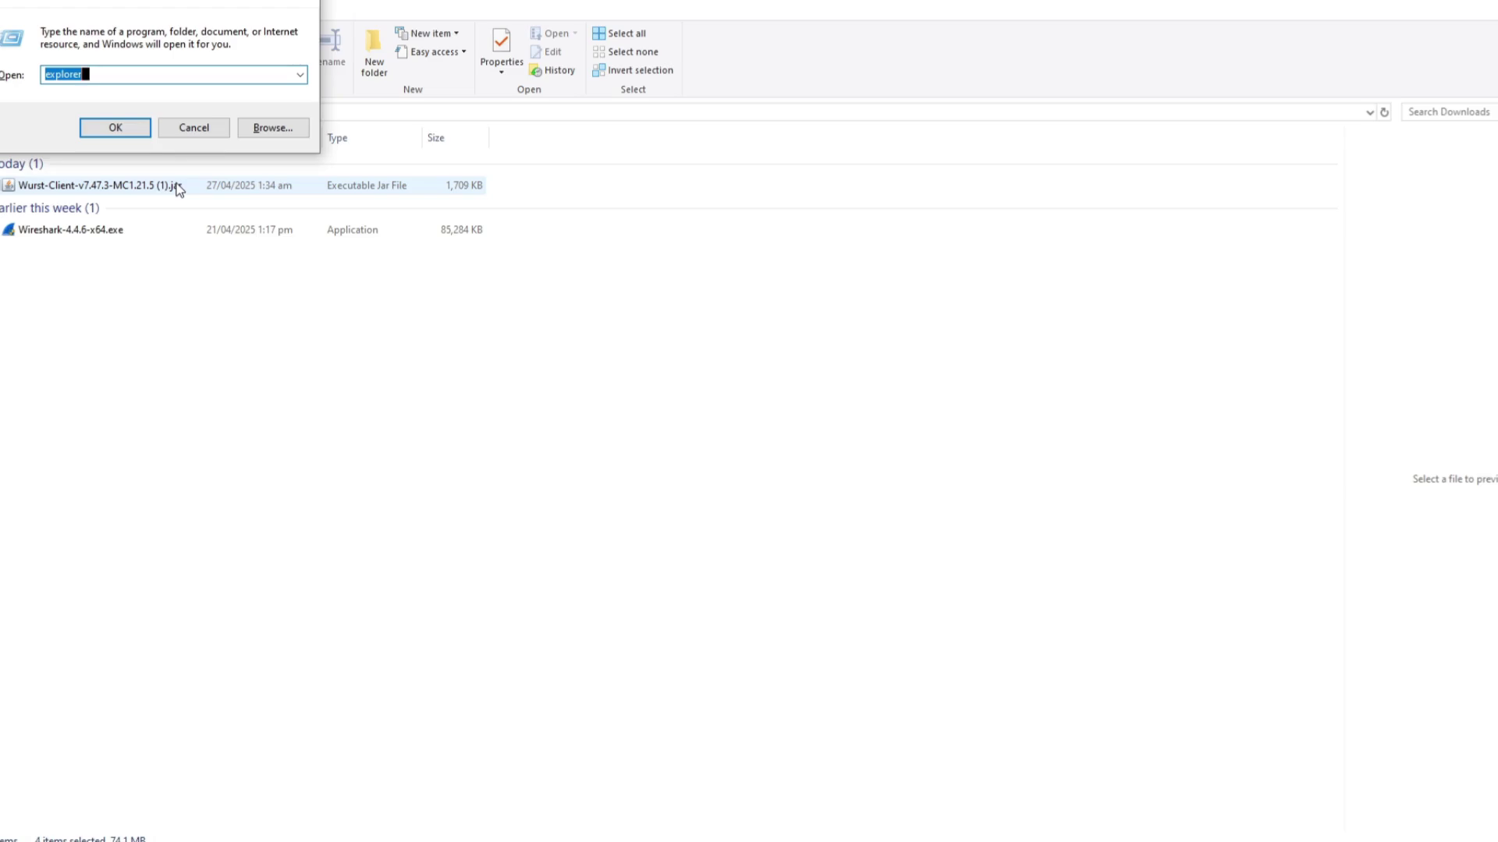
text(%appdata%)
key(Return)
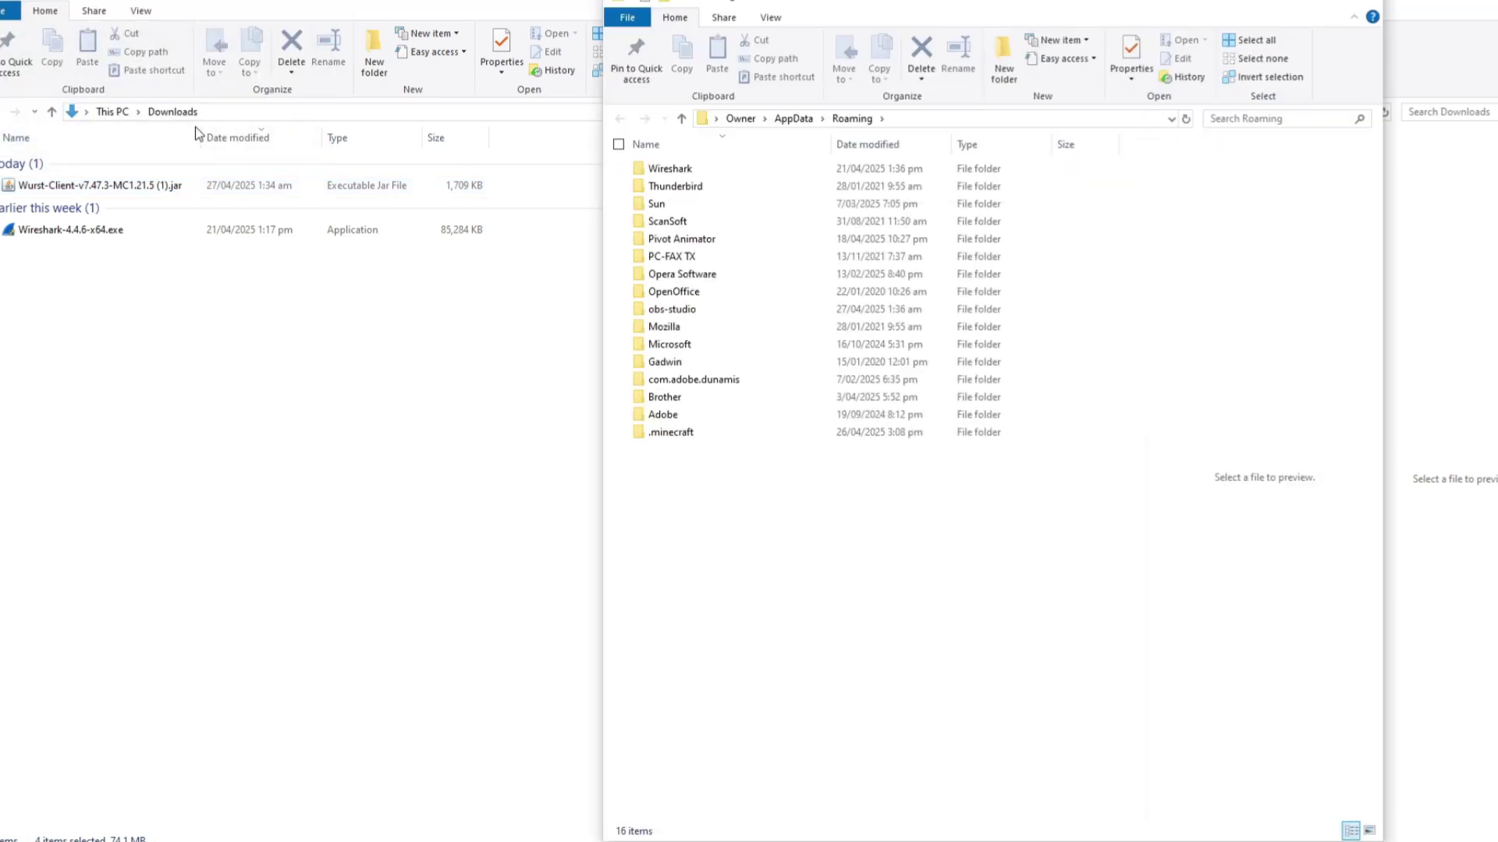
double_click(701, 435)
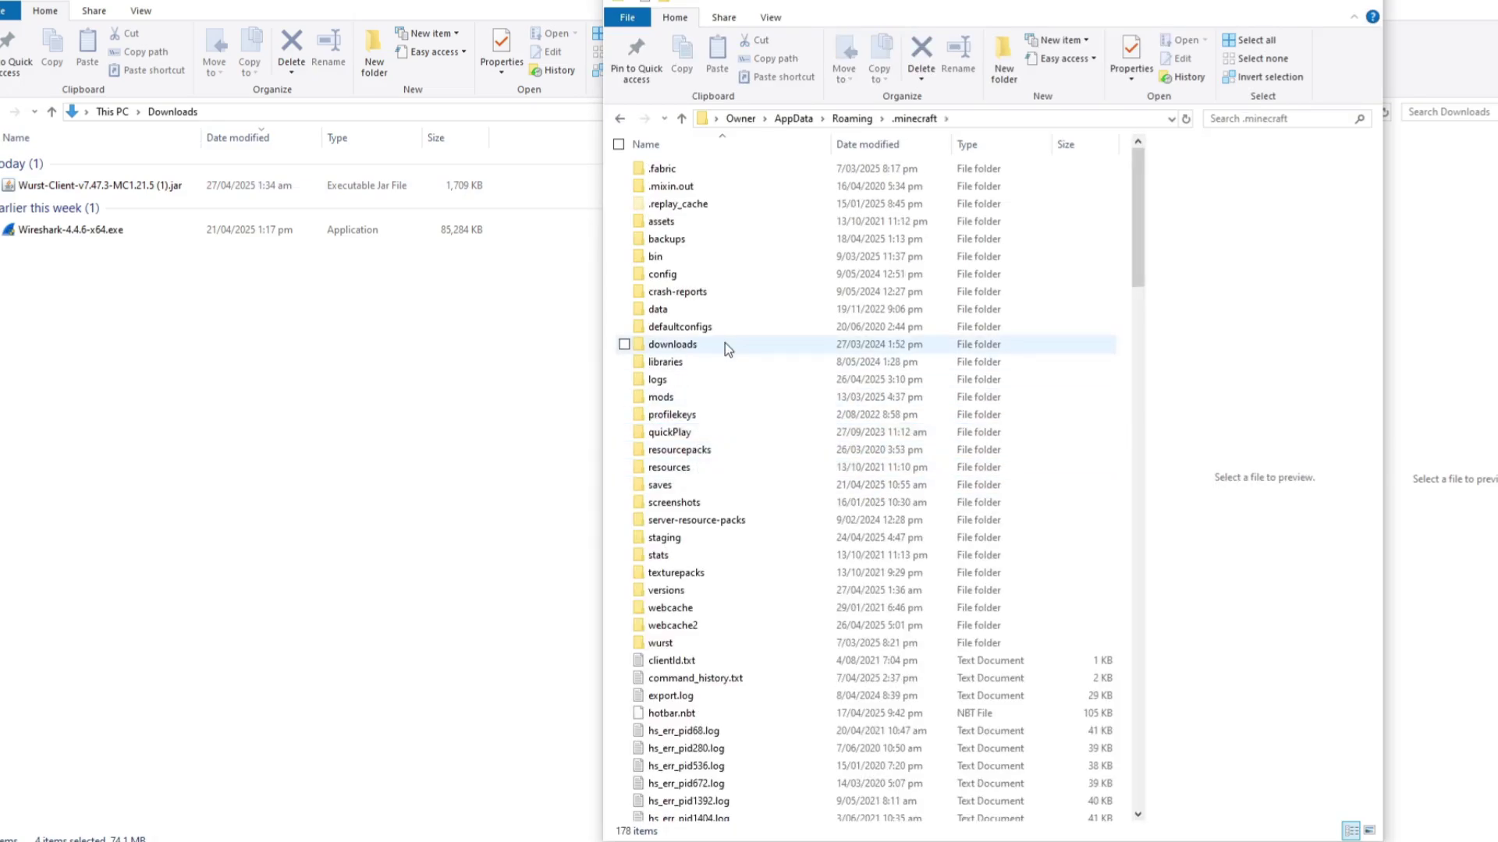
click(690, 398)
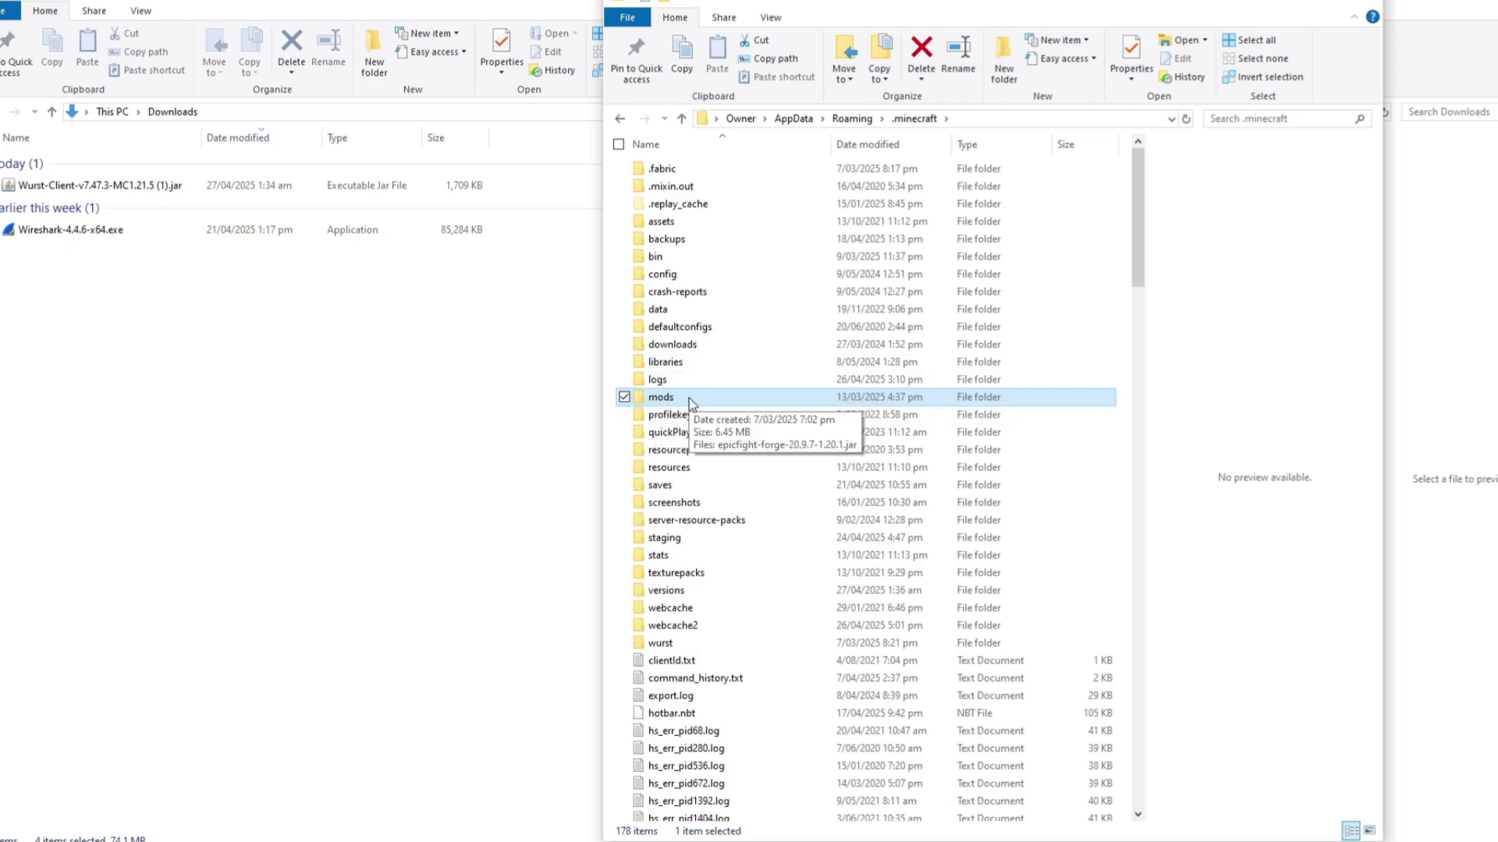
double_click(667, 399)
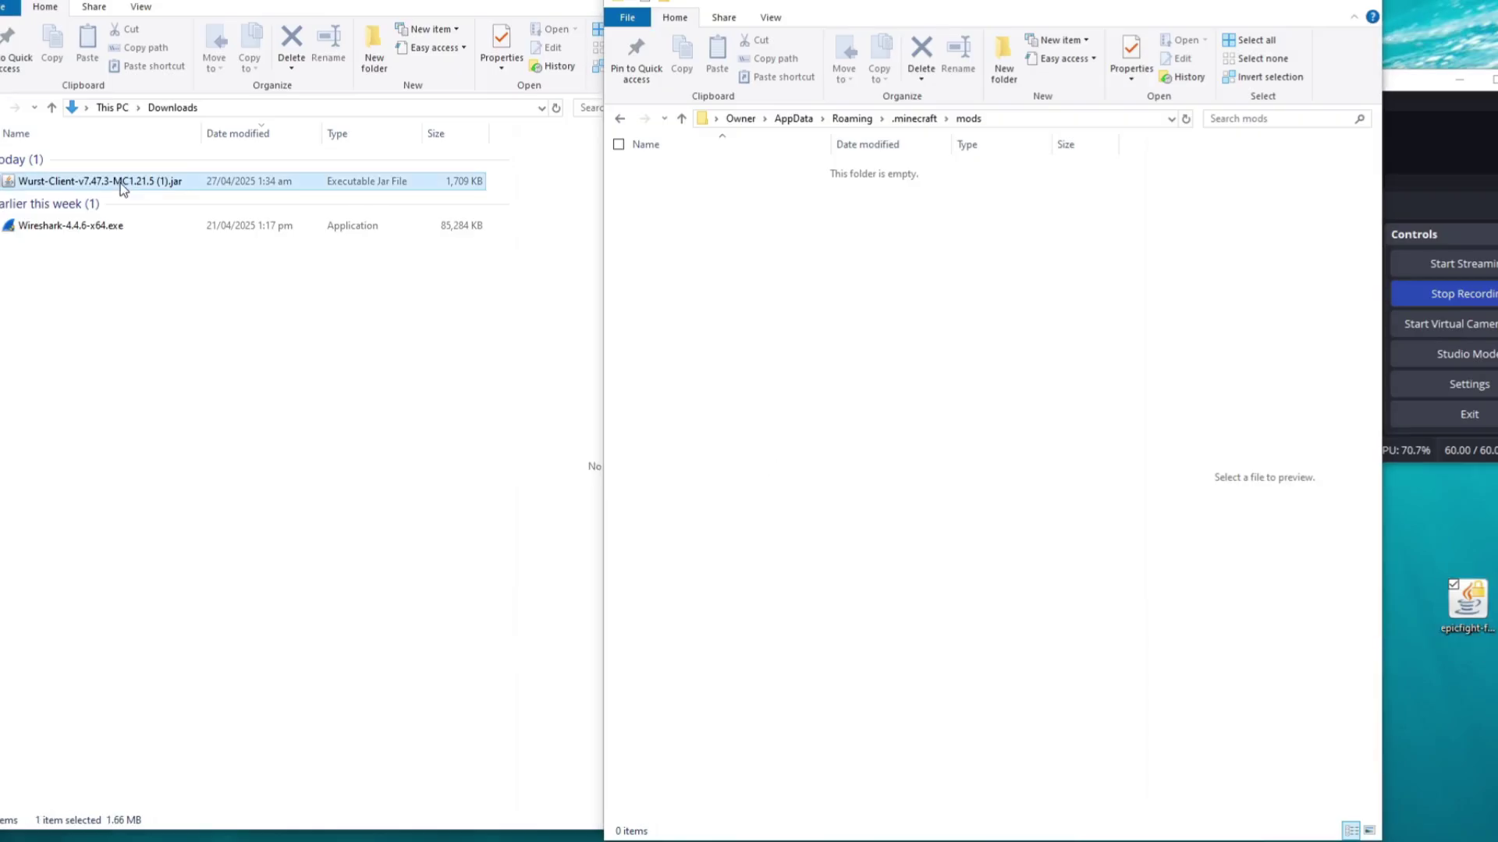
drag(123, 190, 873, 298)
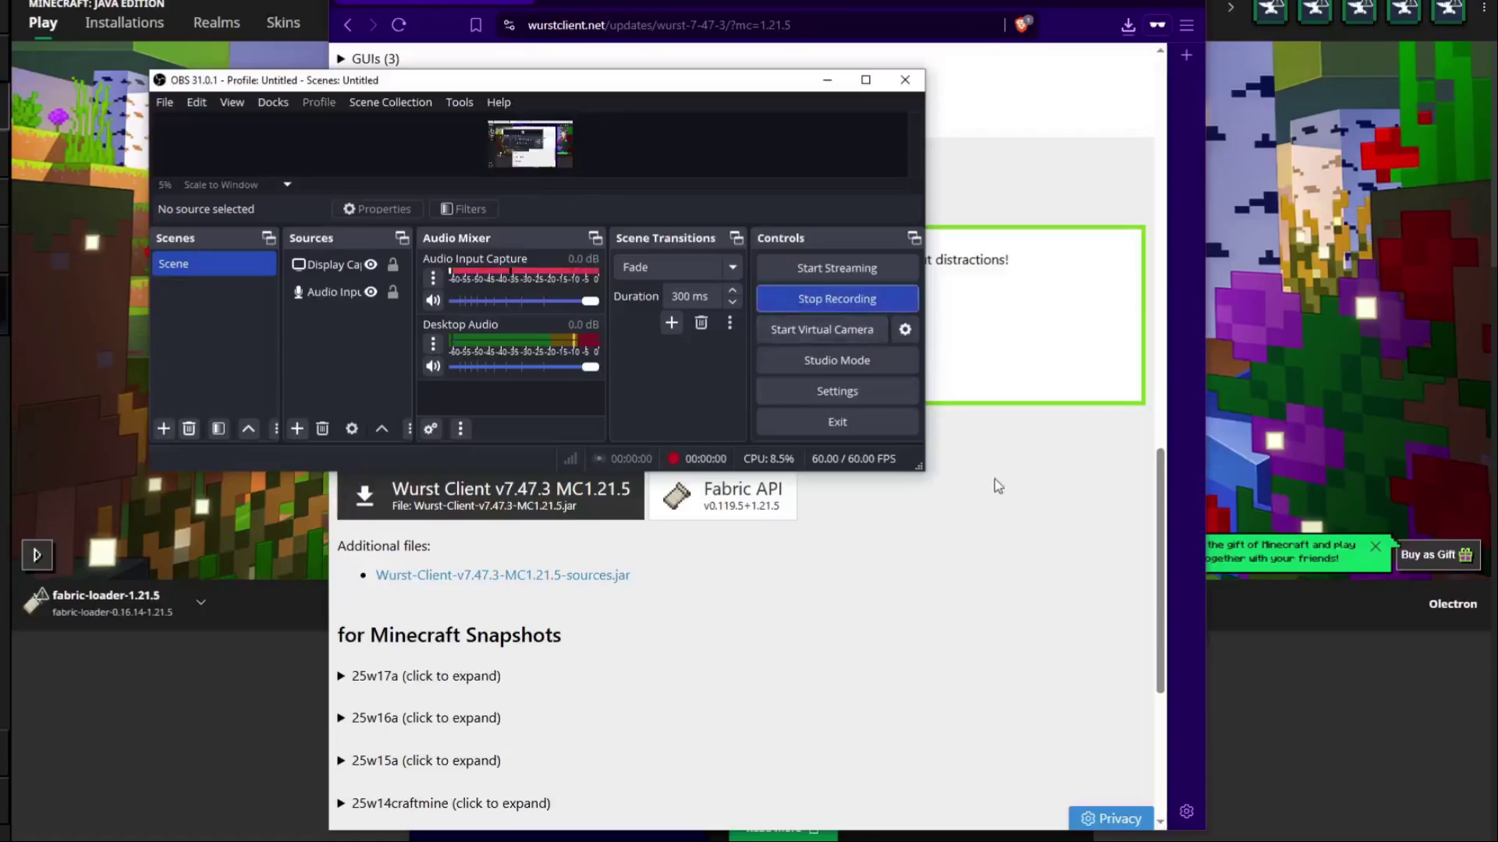
Step: Download Fabric API v0.119.5+1.21.5 from the Wurst downloads page and save it in Downloads as fabric-api-0.119.5+1.21.5 (1).jar
click(1023, 547)
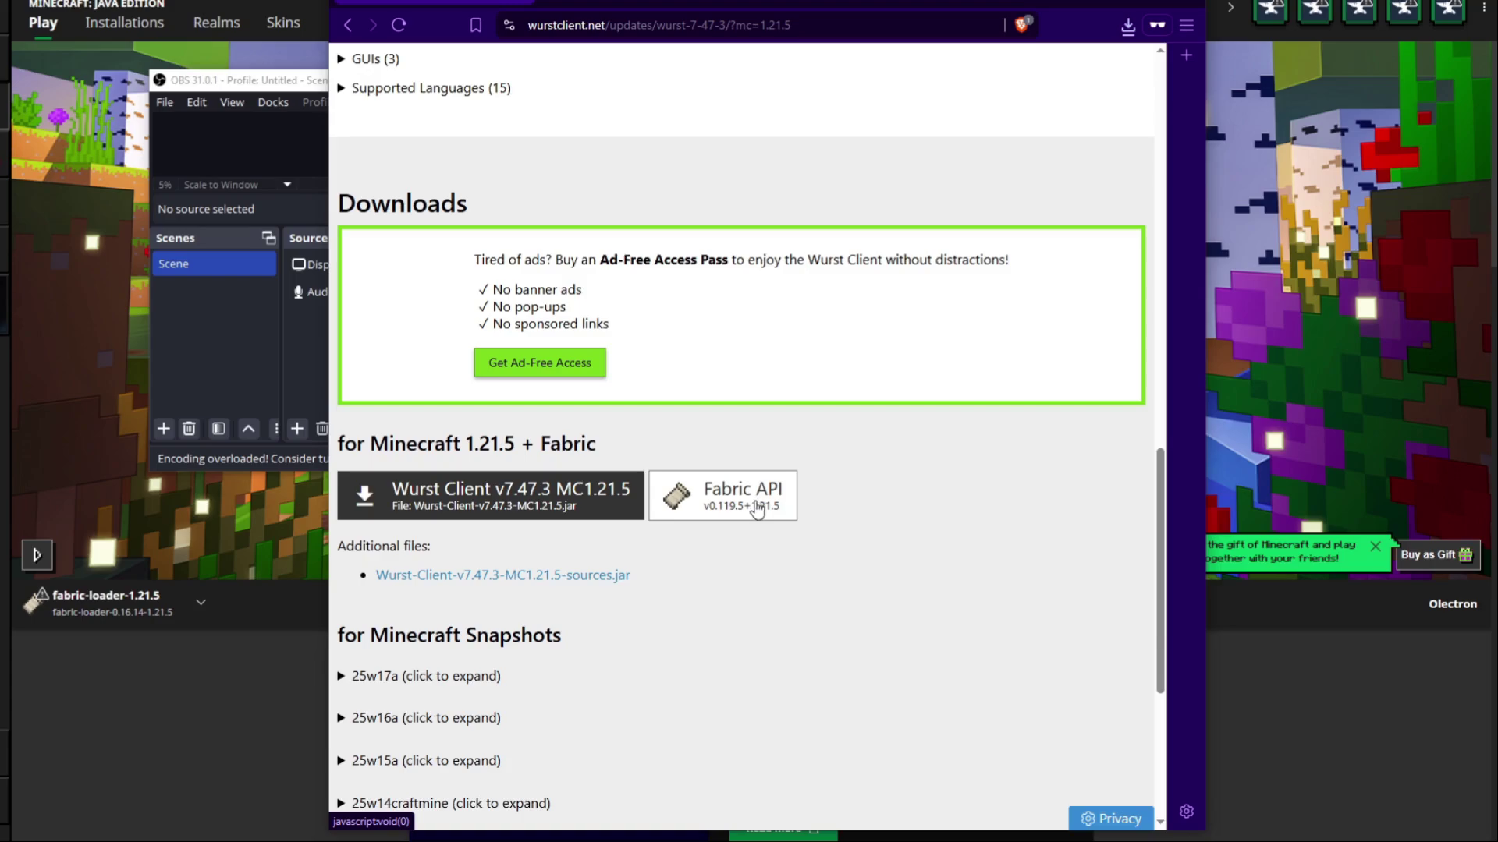
scroll(761, 507, down, 1)
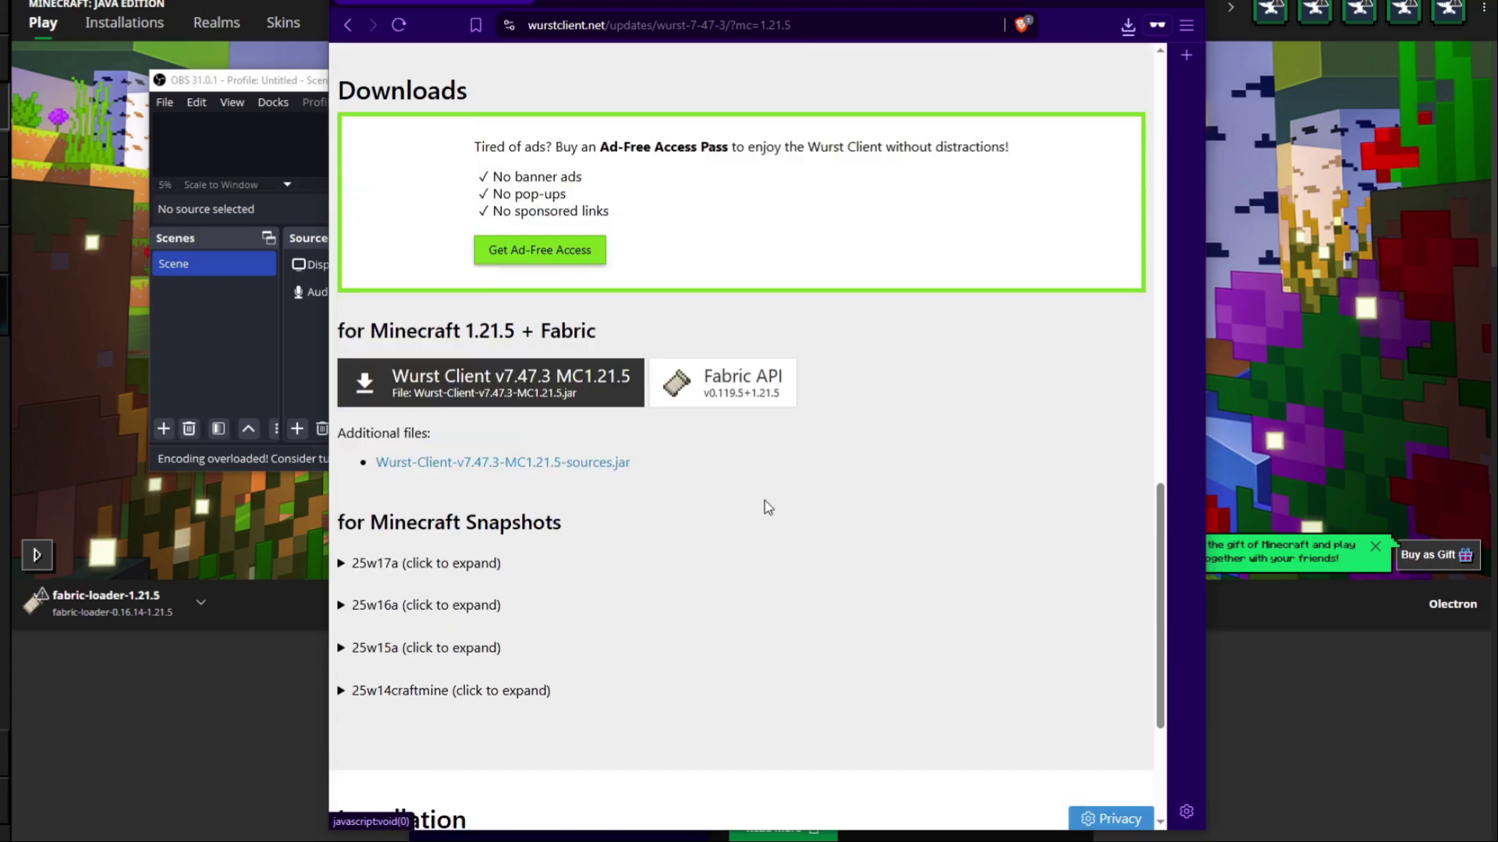
click(747, 384)
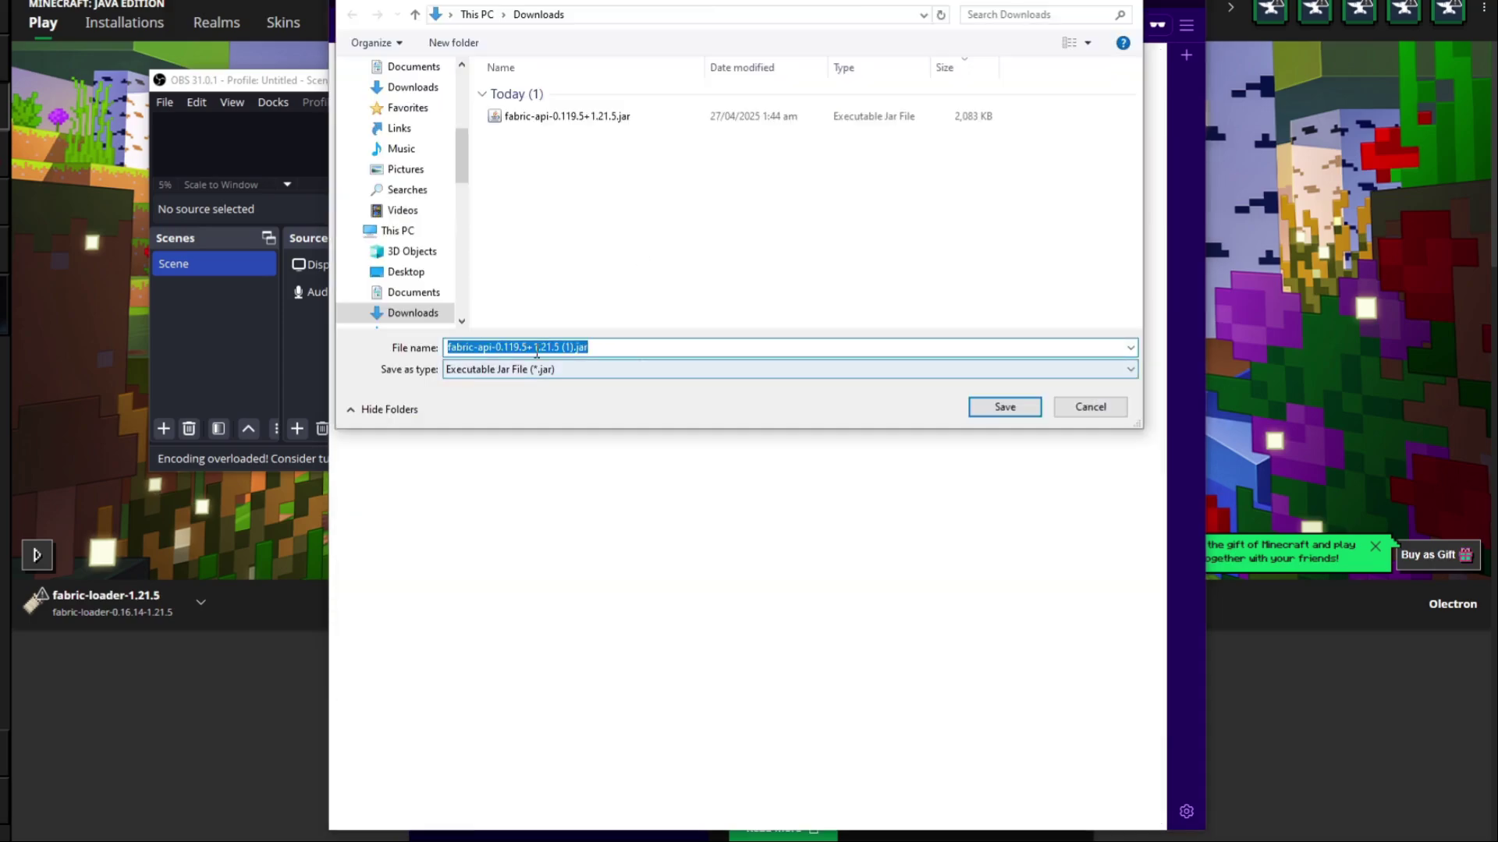
key(Return)
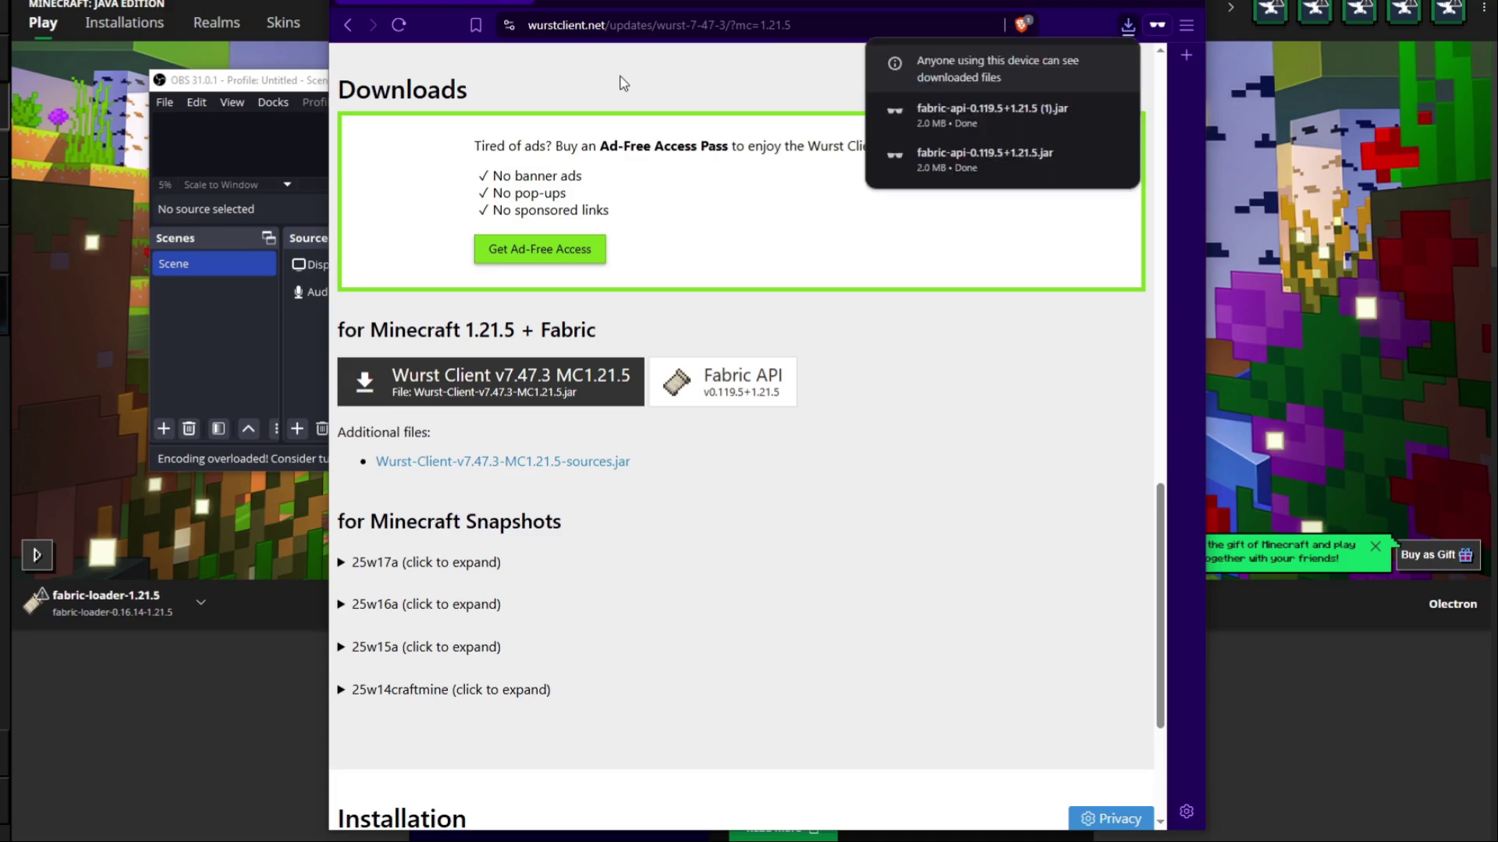
Step: Open the .minecraft mods folder alongside Downloads and pick fabric-api-0.119.5+1.21.5.jar to move into it
key(super+r)
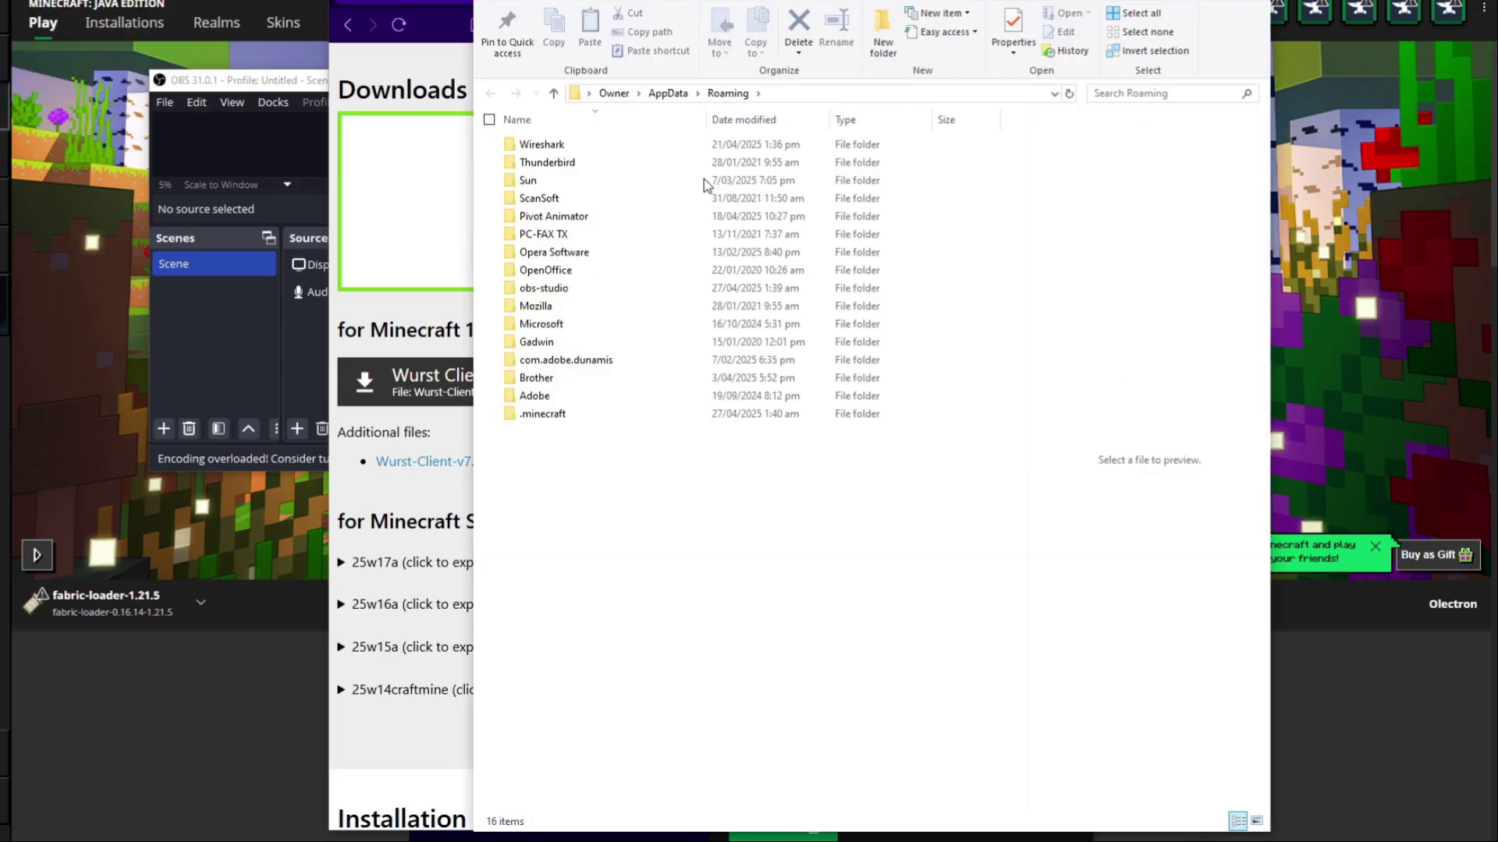
double_click(577, 422)
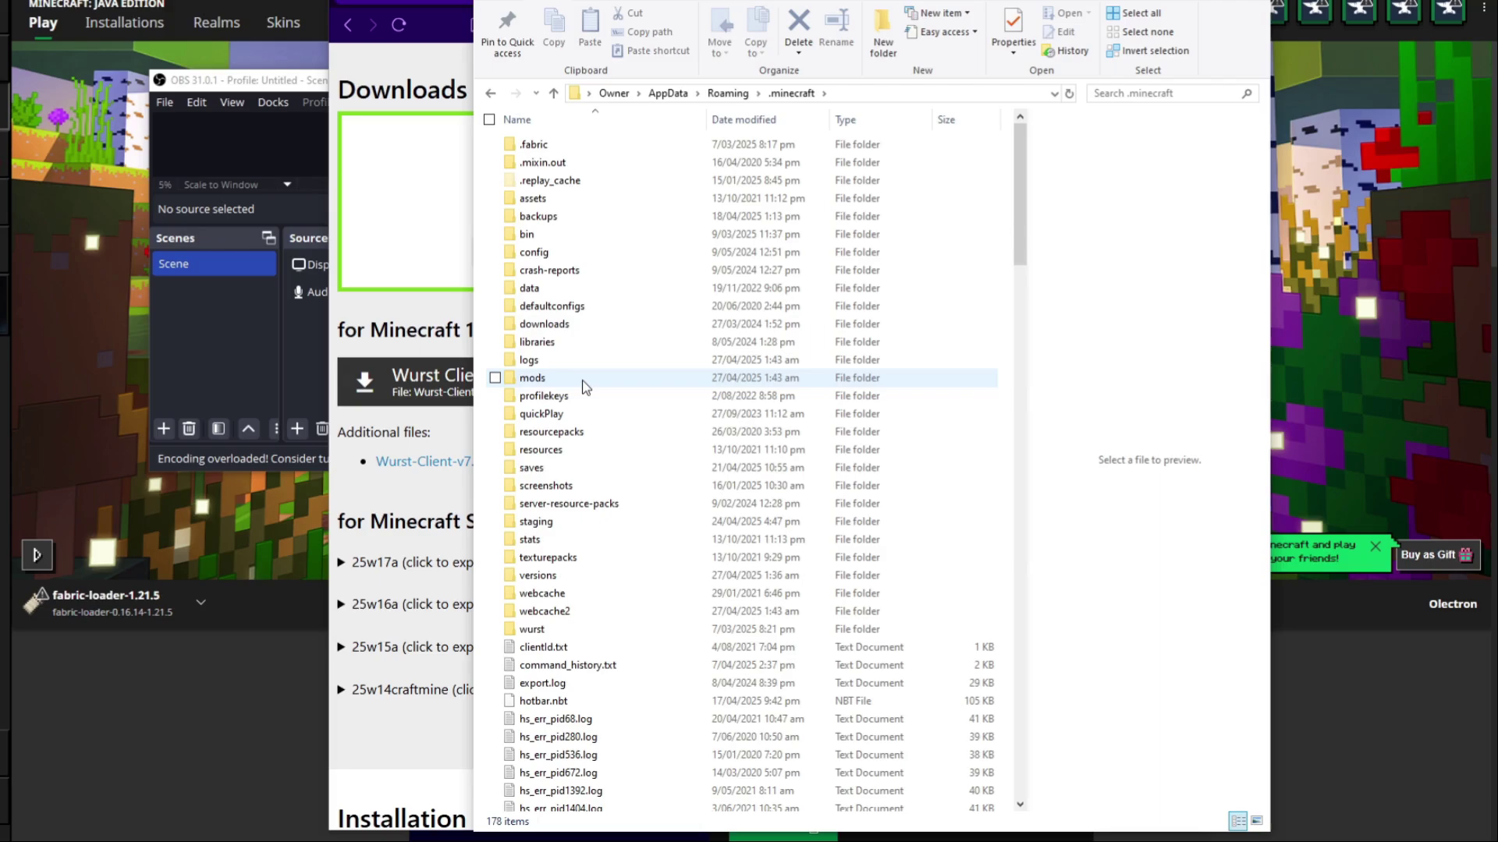
double_click(584, 382)
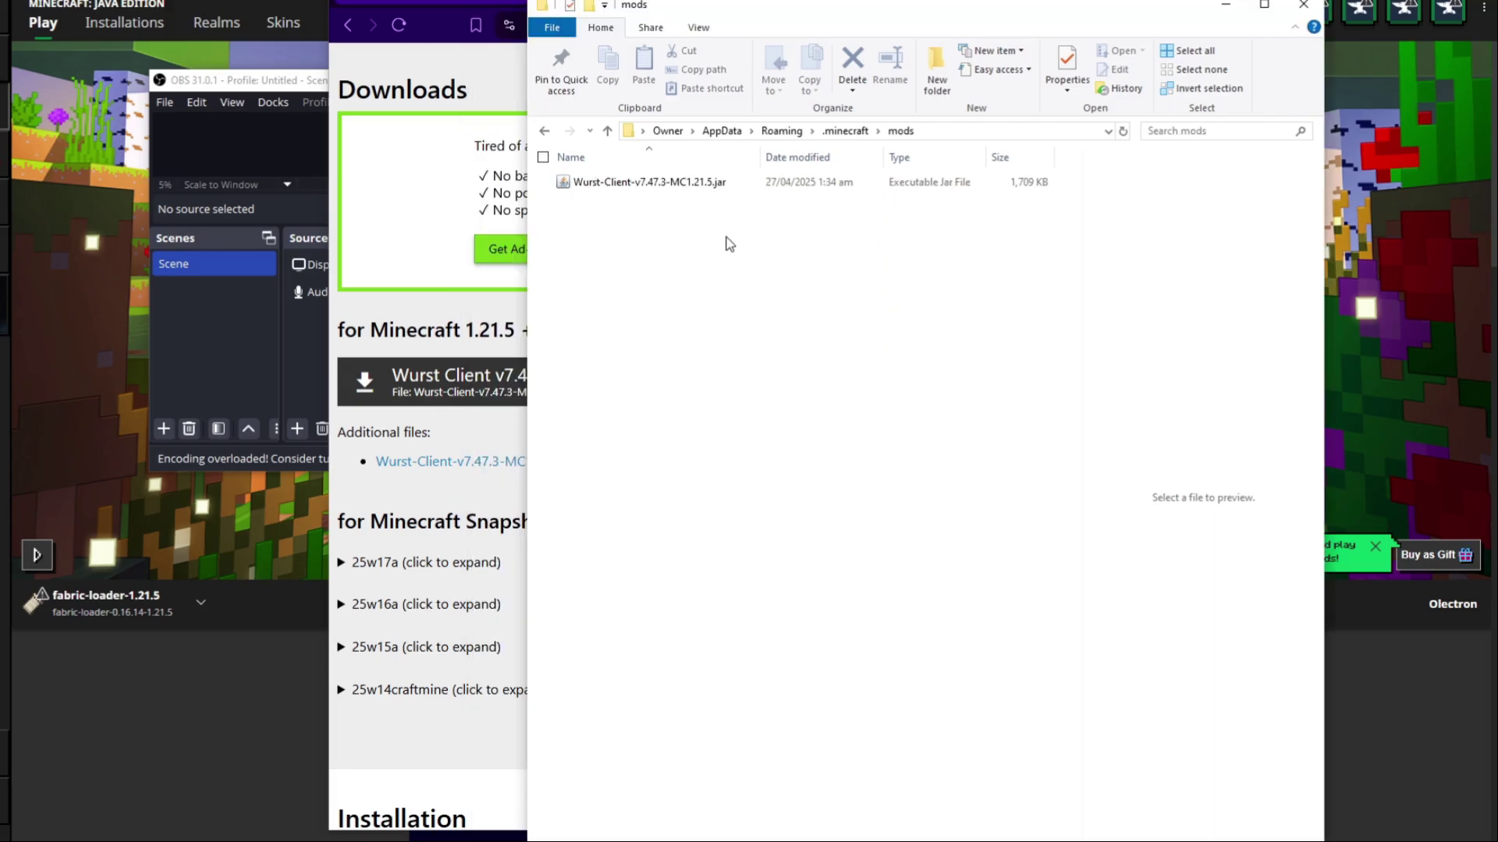
key(alt+Tab)
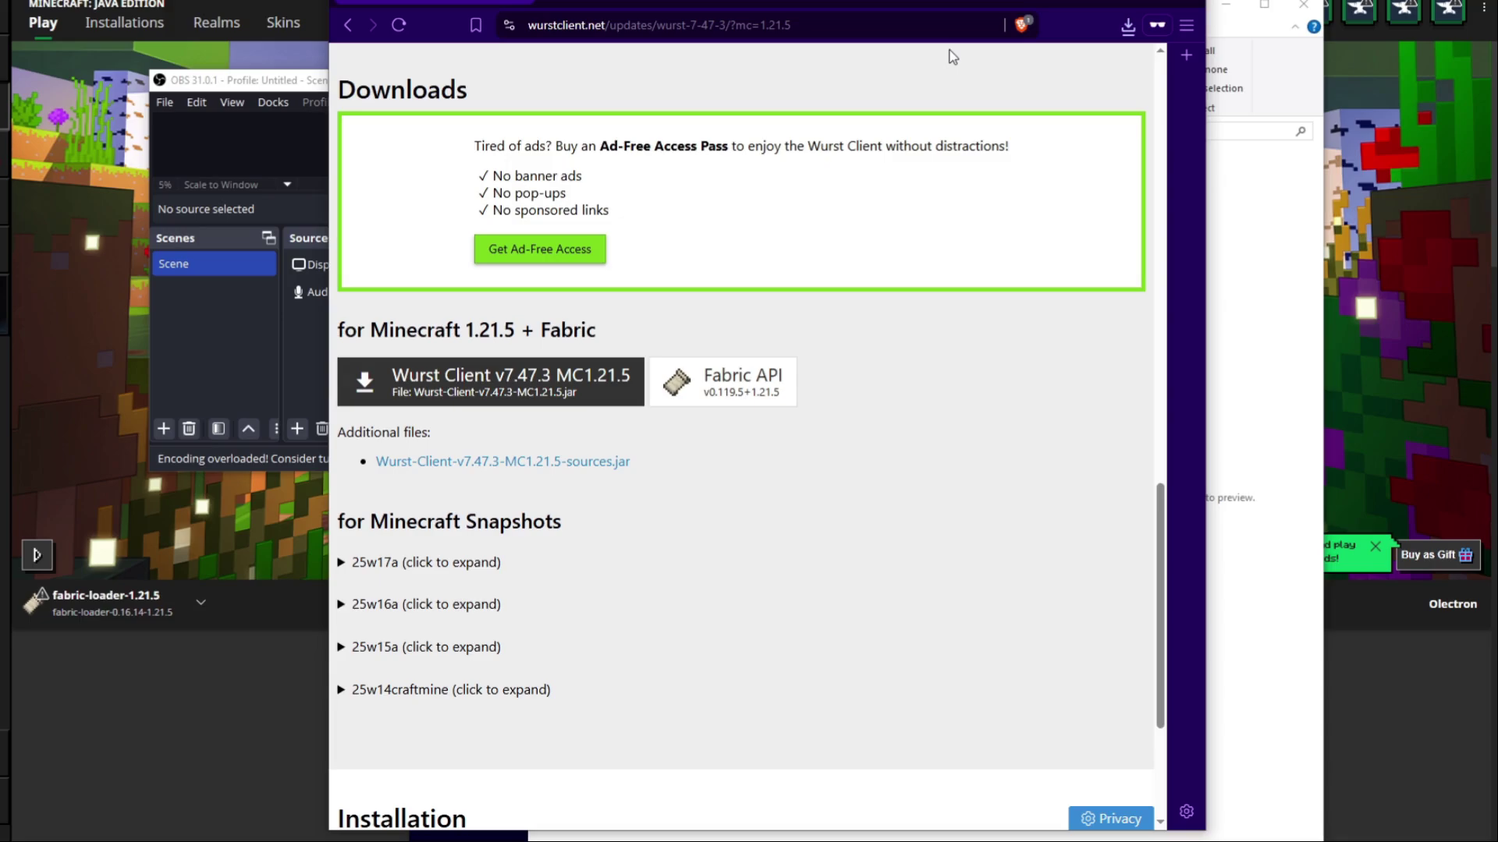
key(alt+Tab)
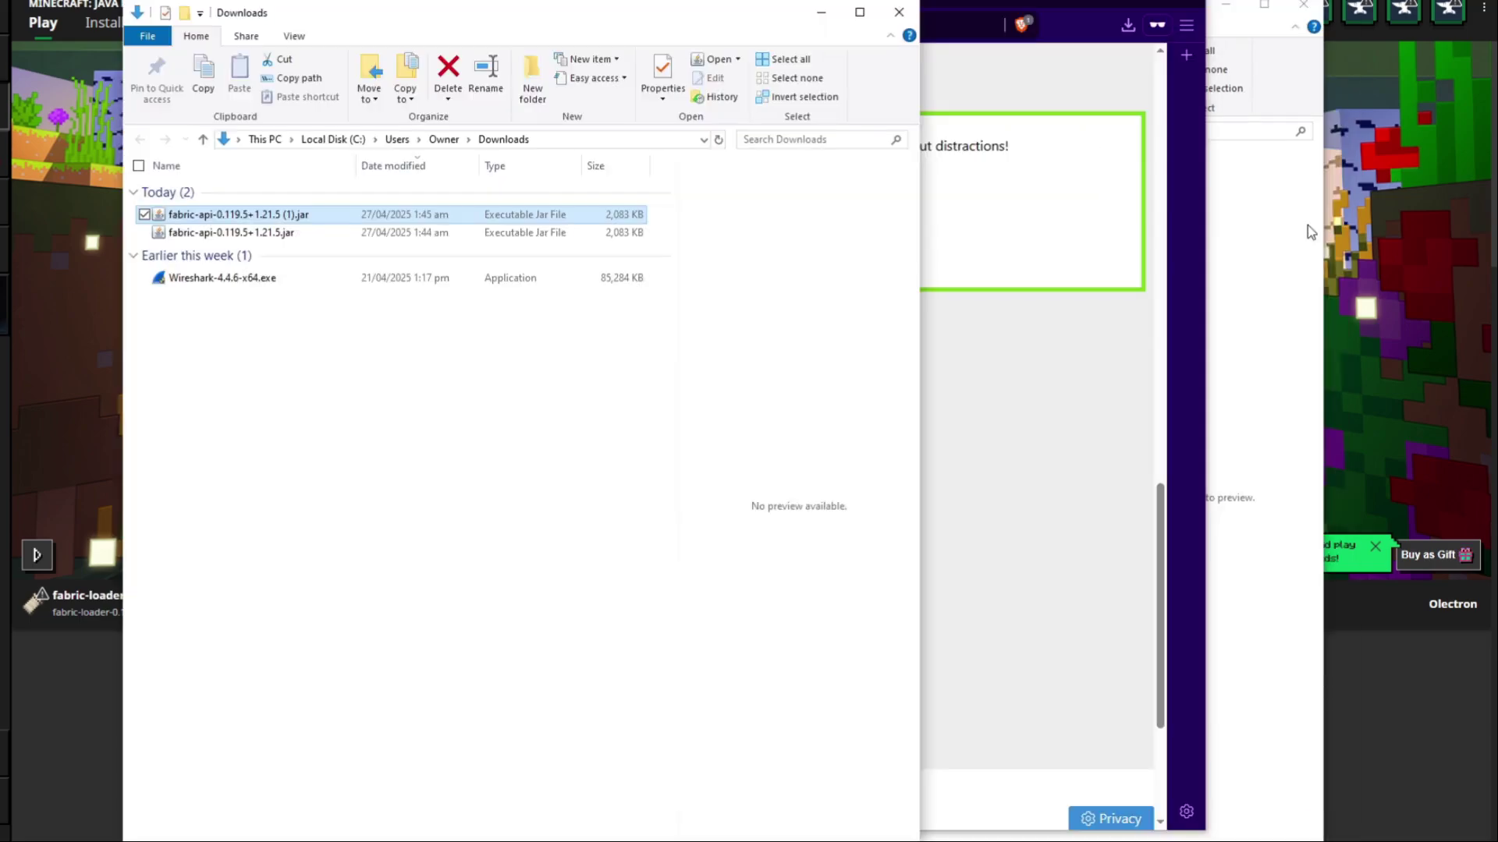
click(1307, 226)
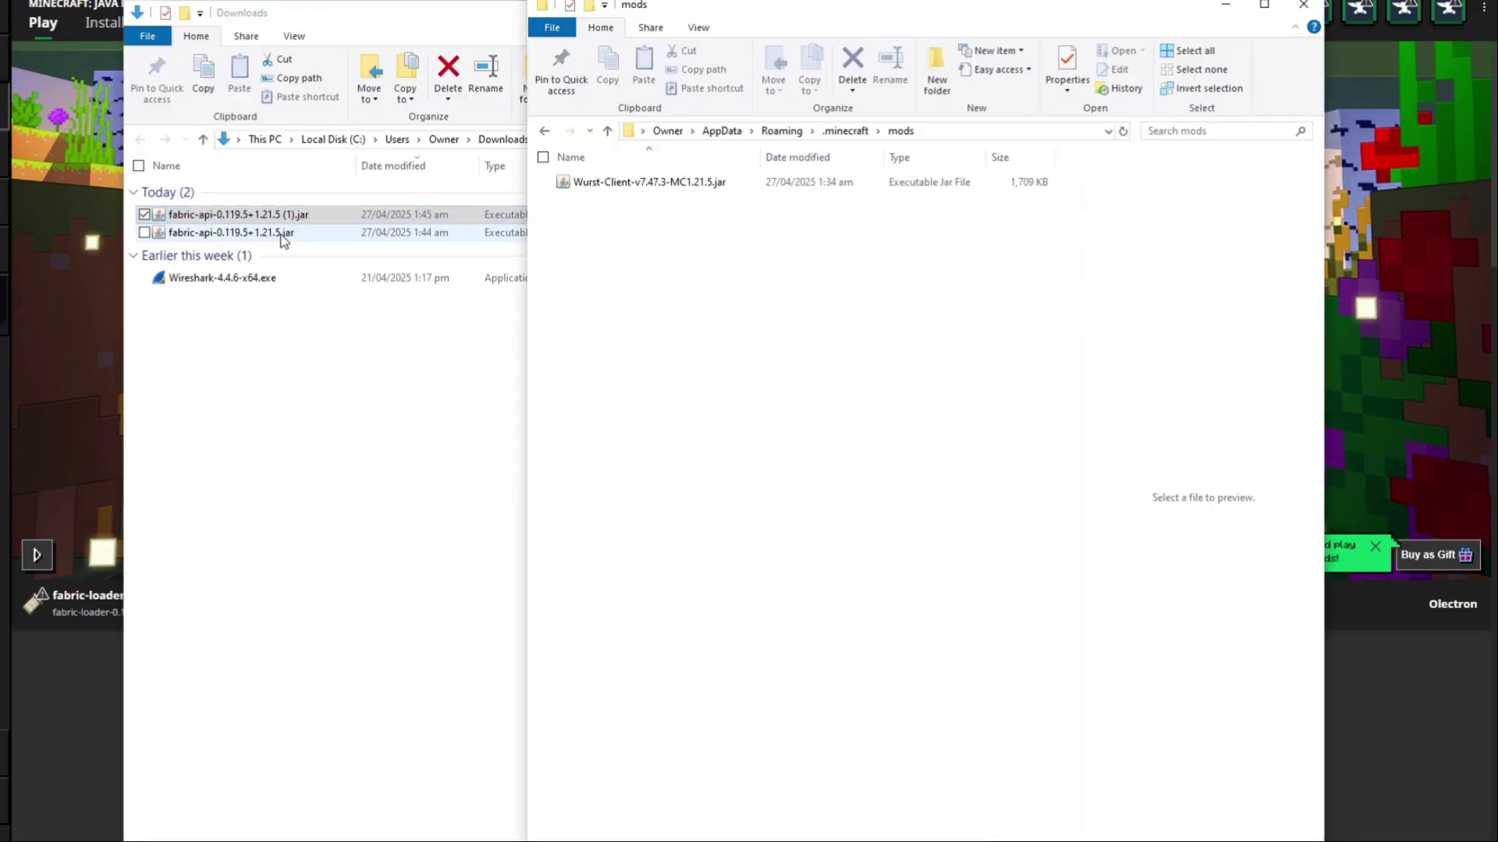
click(282, 234)
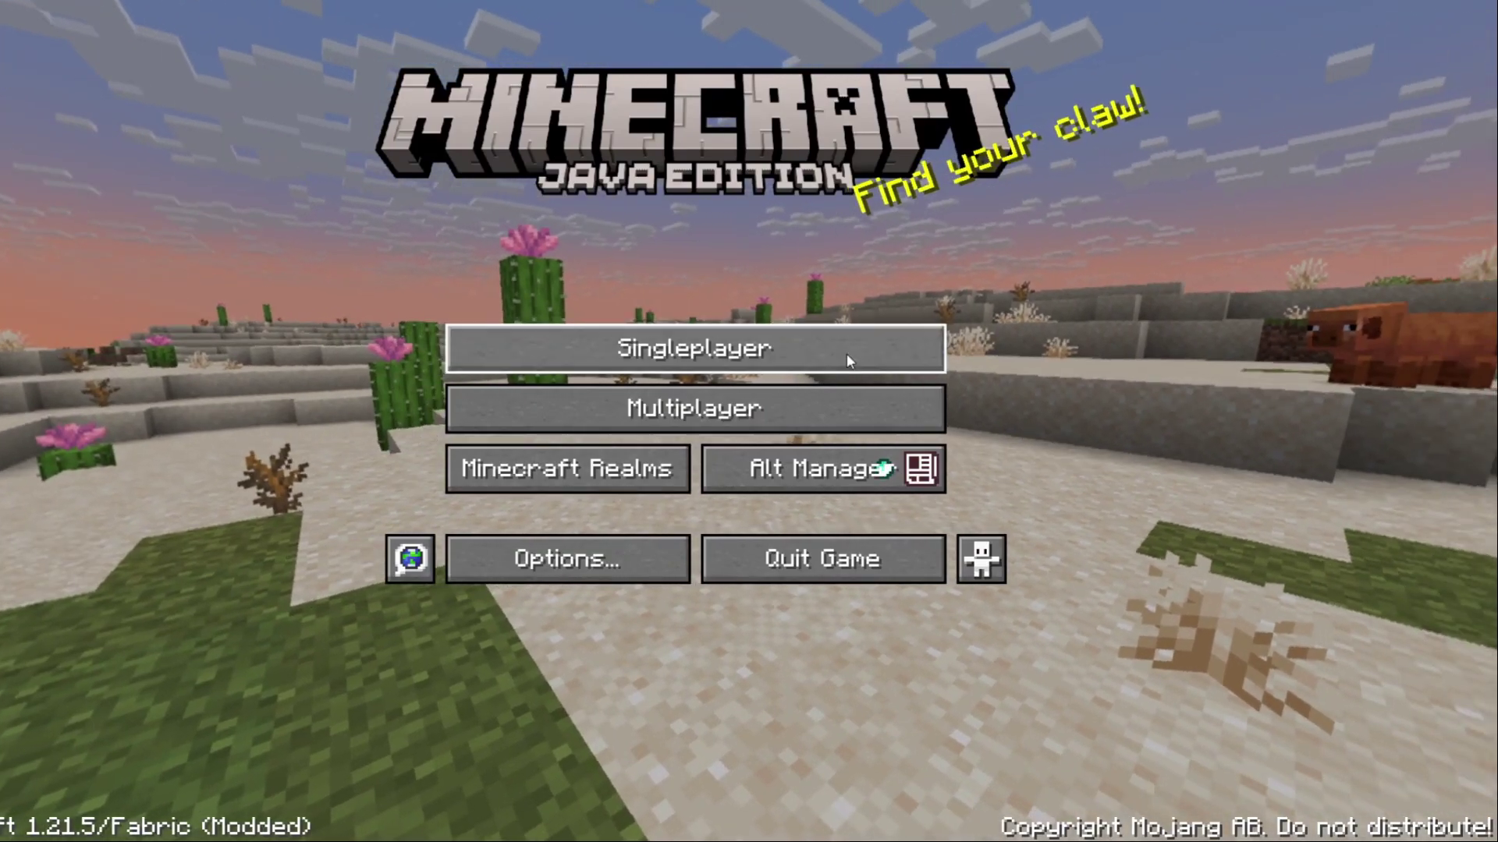
Step: Load the singleplayer world "stop stealing my worlds" in the modded Minecraft 1.21.5
click(847, 358)
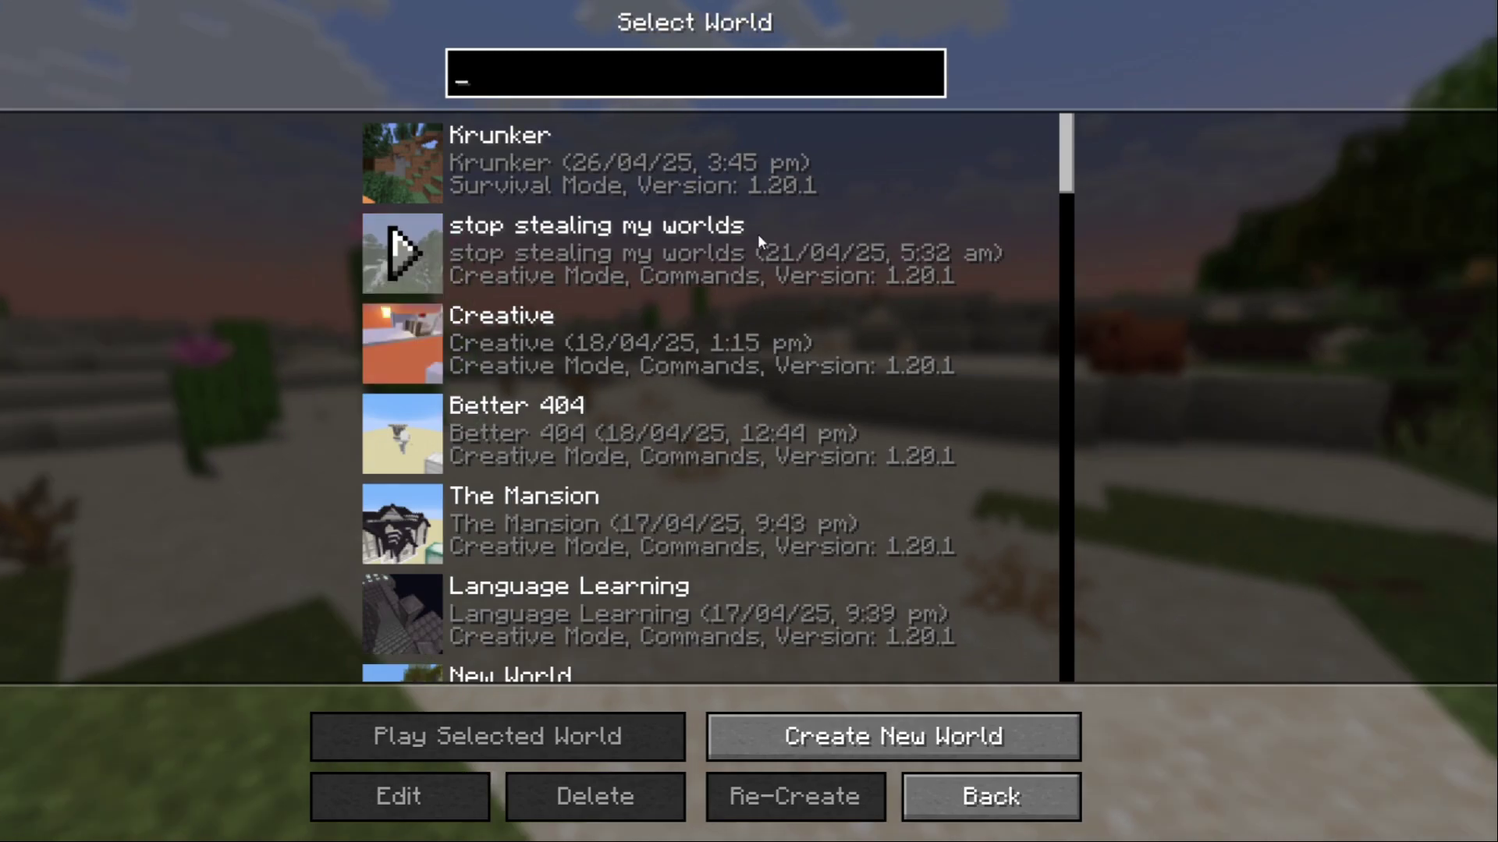
double_click(757, 234)
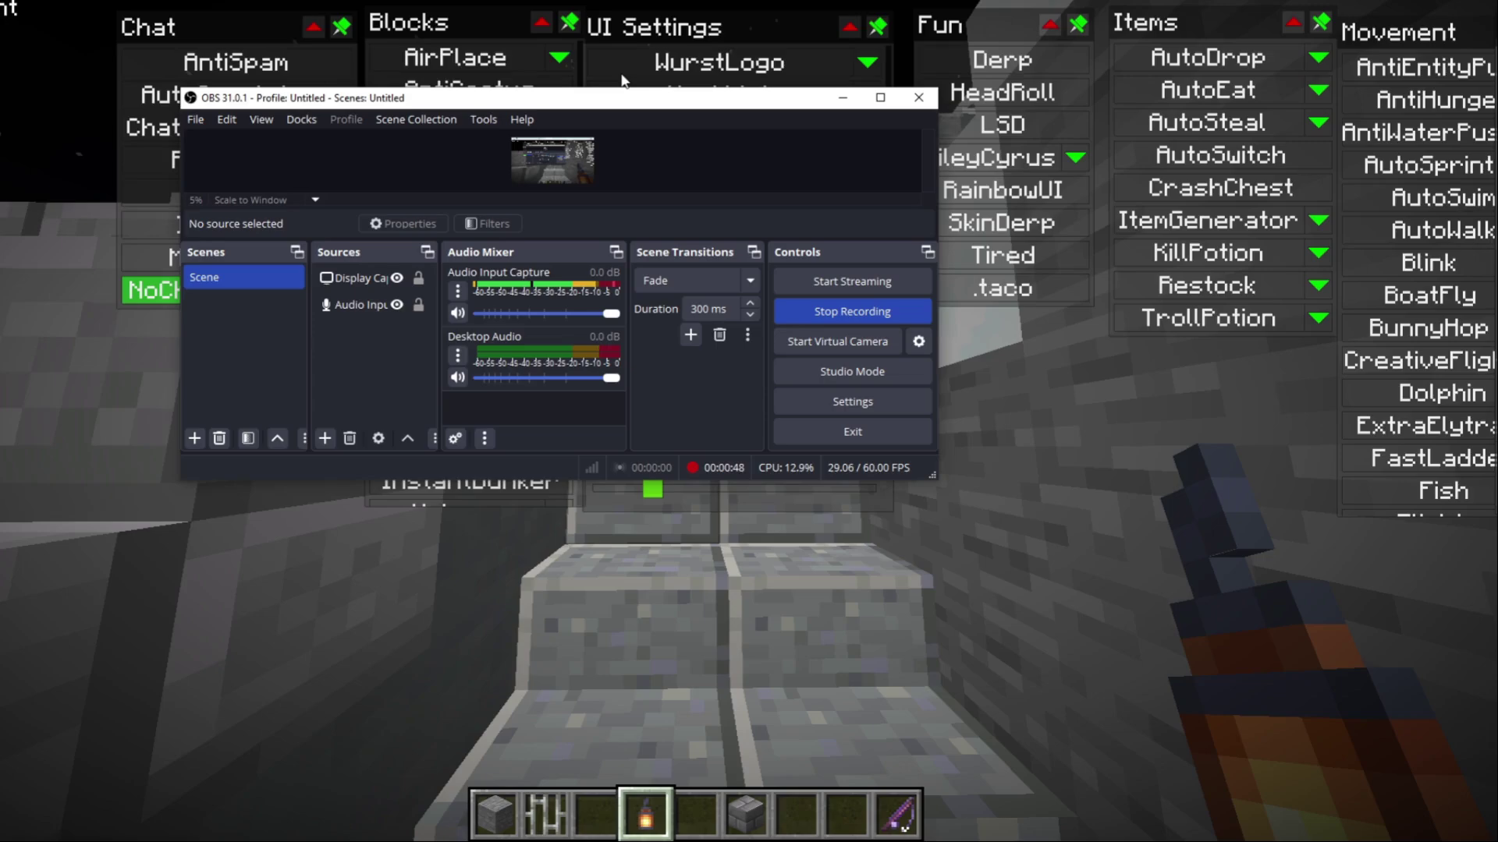
Step: Return to the game, move the Wurst Chat hack window away from the Blocks window, and close the hack menu
click(631, 443)
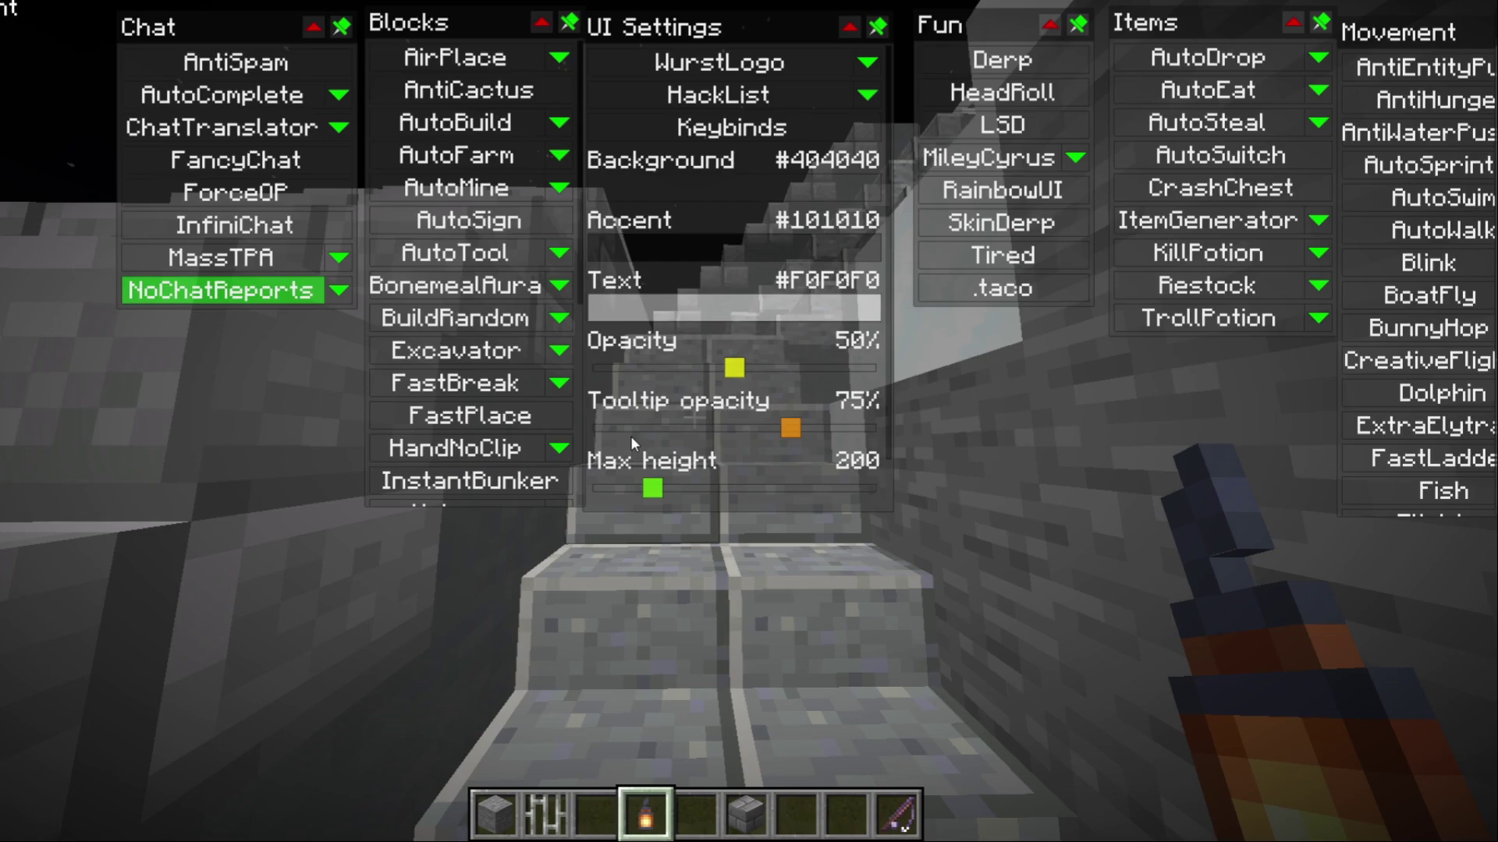
drag(261, 21, 170, 72)
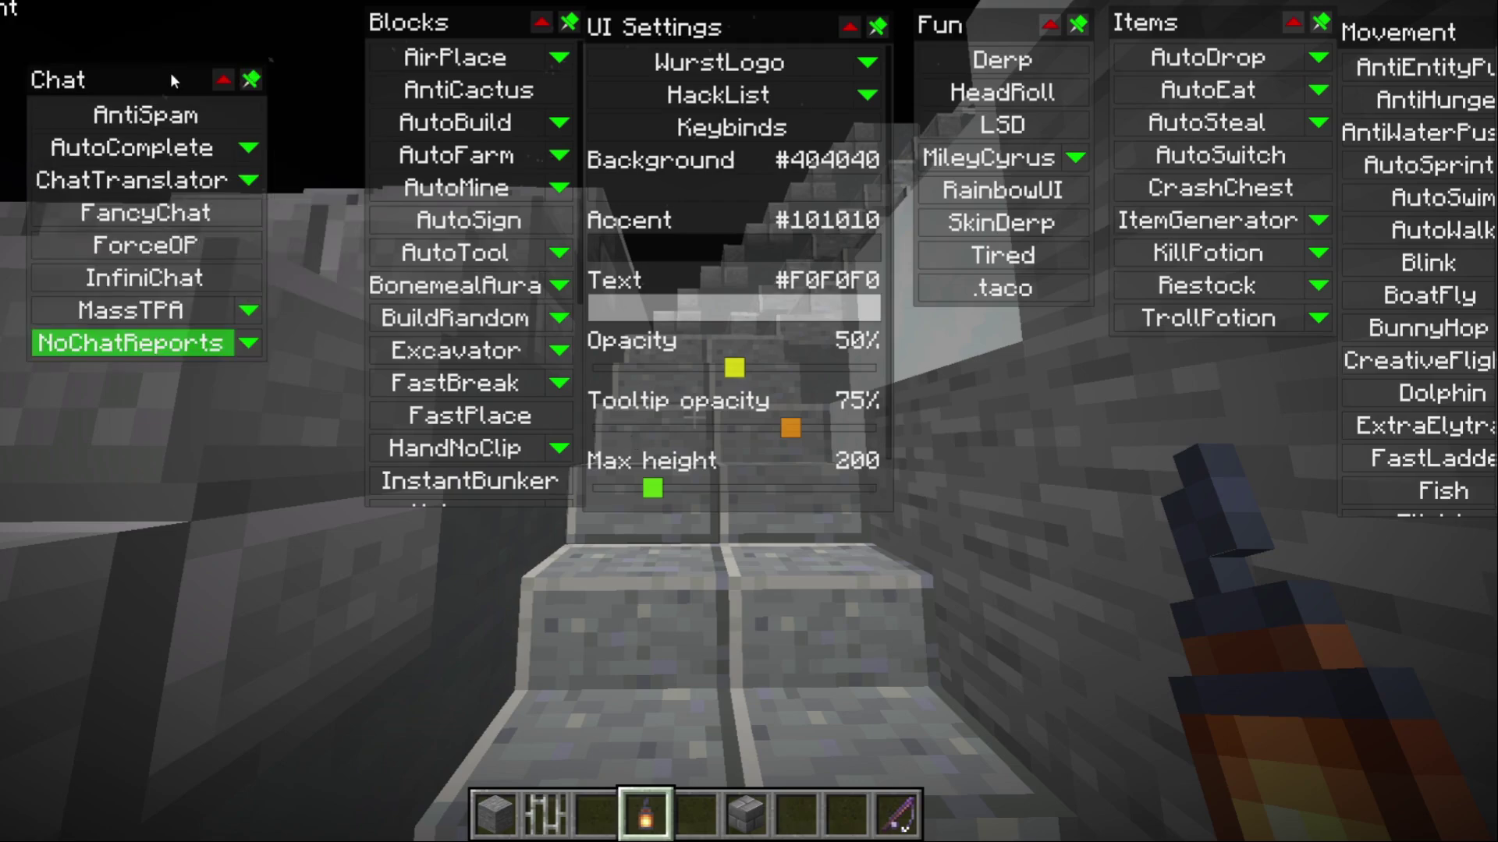
drag(170, 73, 182, 39)
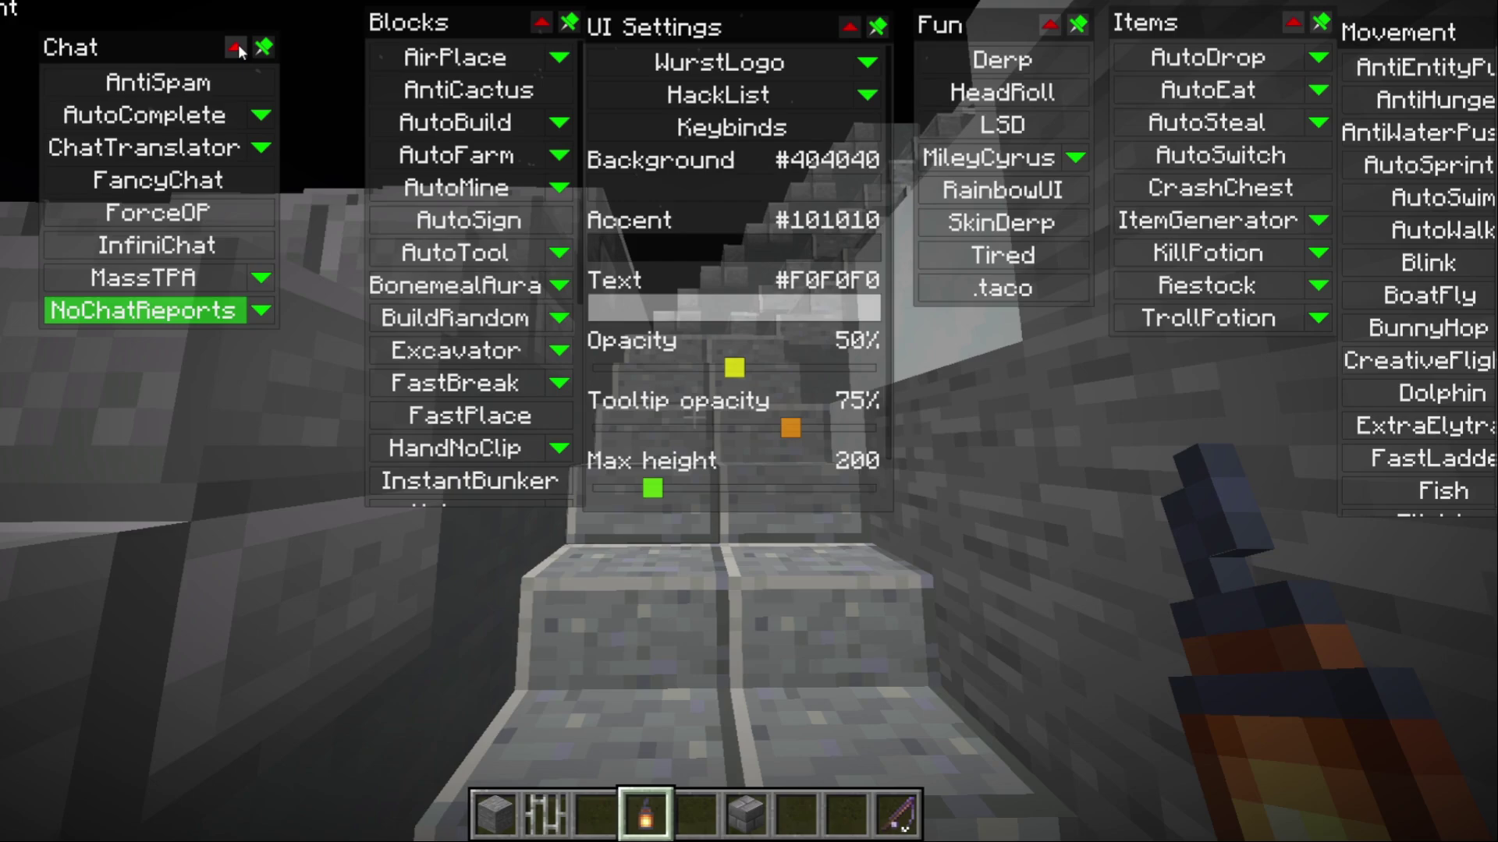
key(Escape)
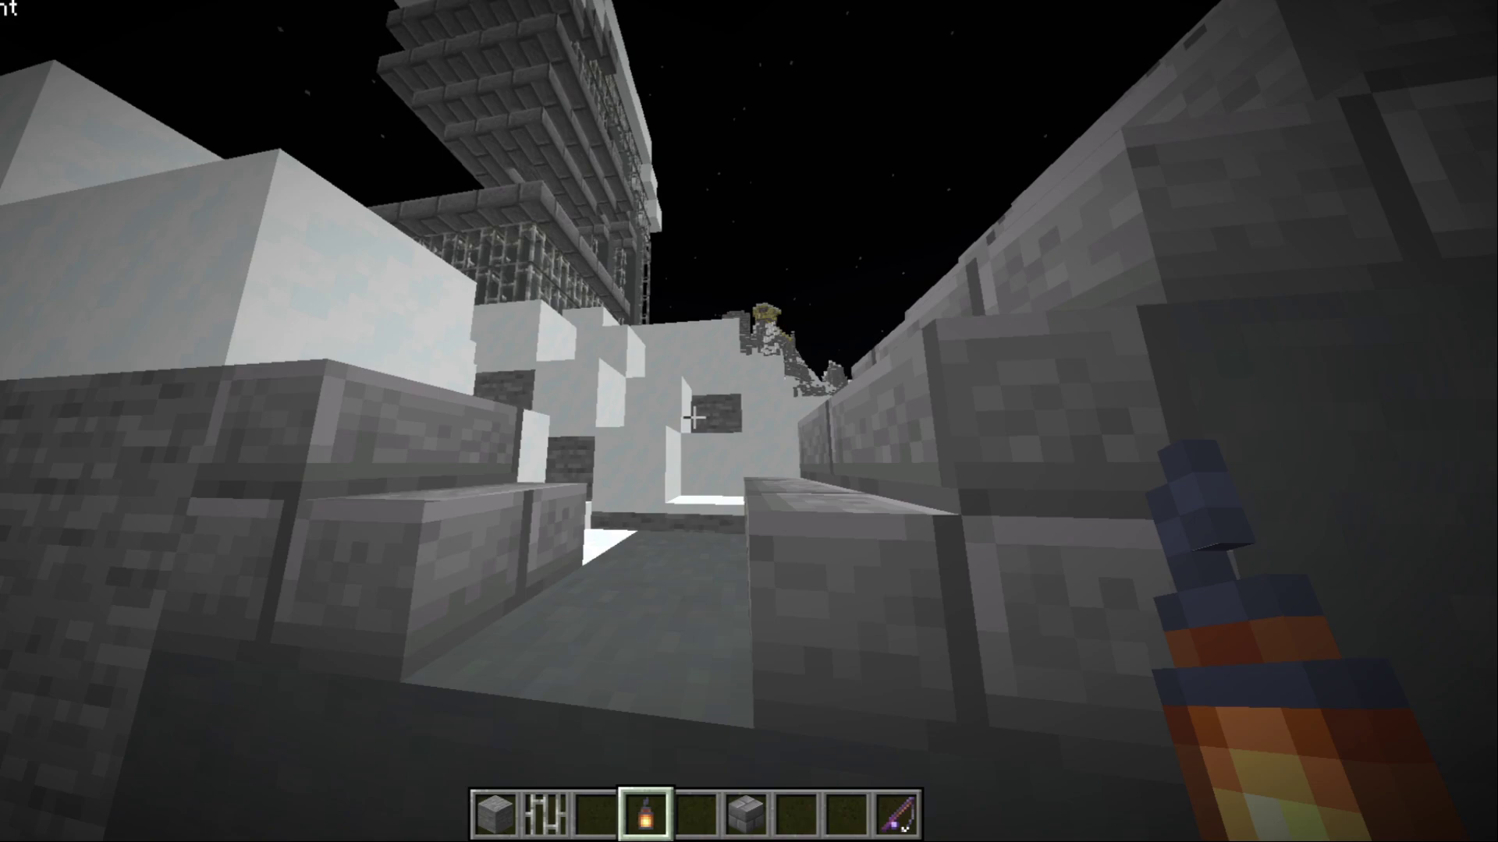
Step: Reload all chunks of the world
key(F3+a)
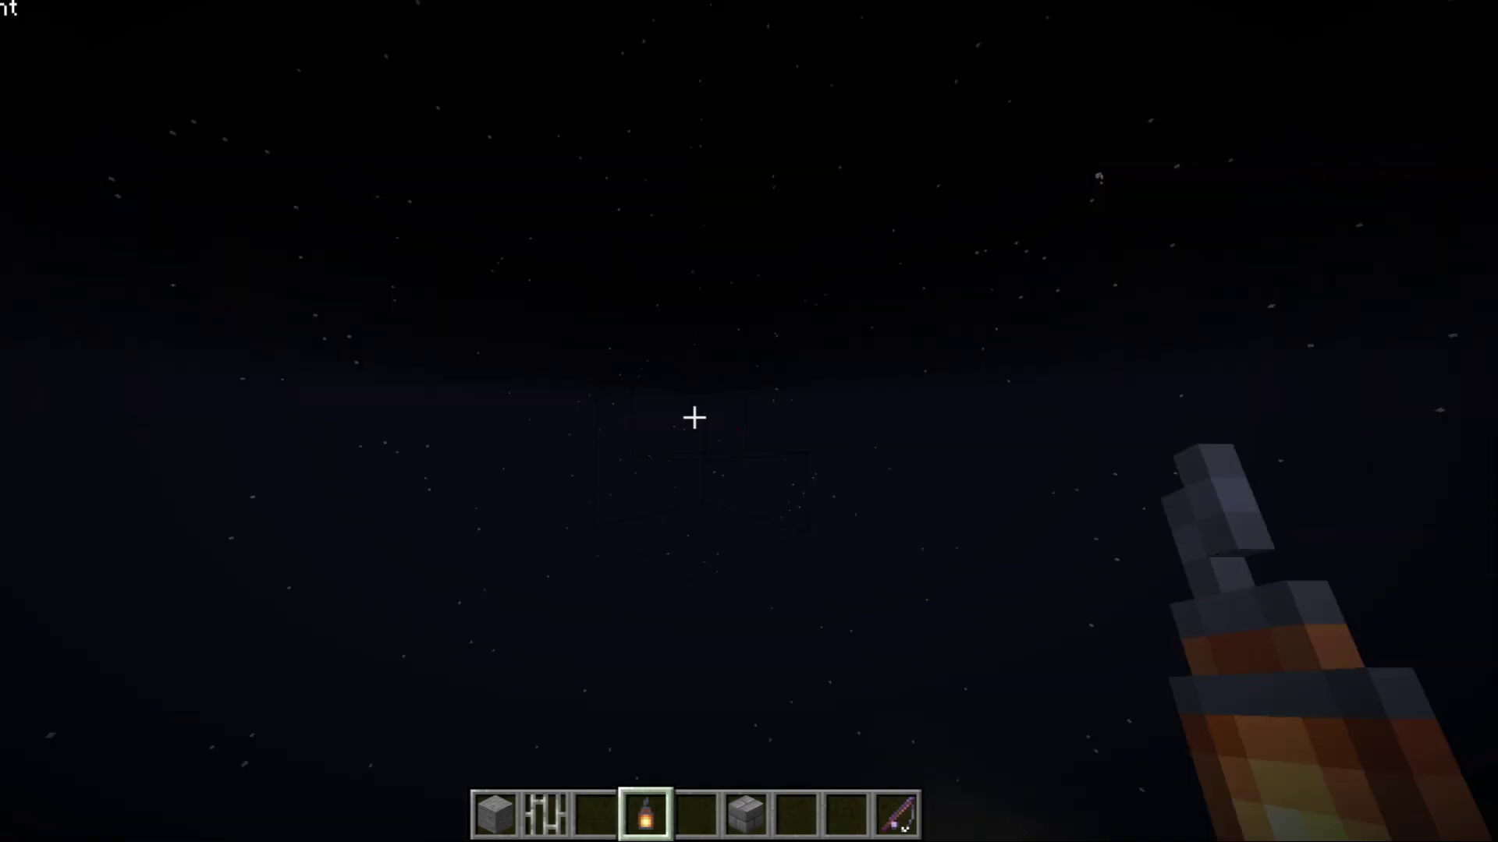